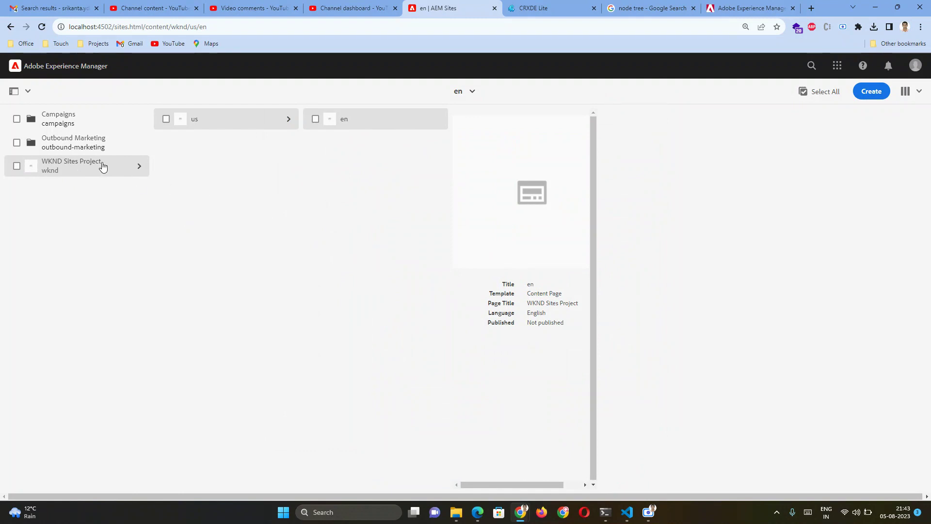
Navigate through the WKND Sites Project to the us > en language root
left_click(102, 165)
left_click(230, 124)
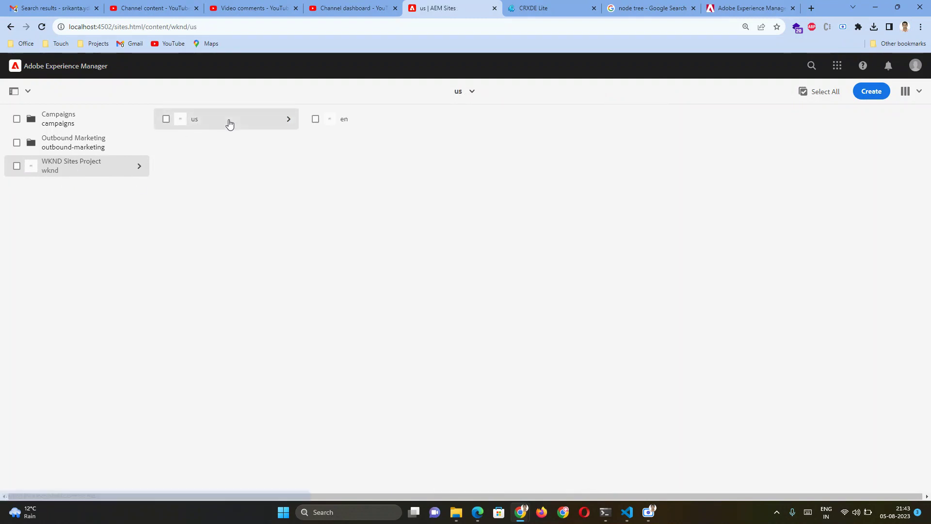
left_click(357, 130)
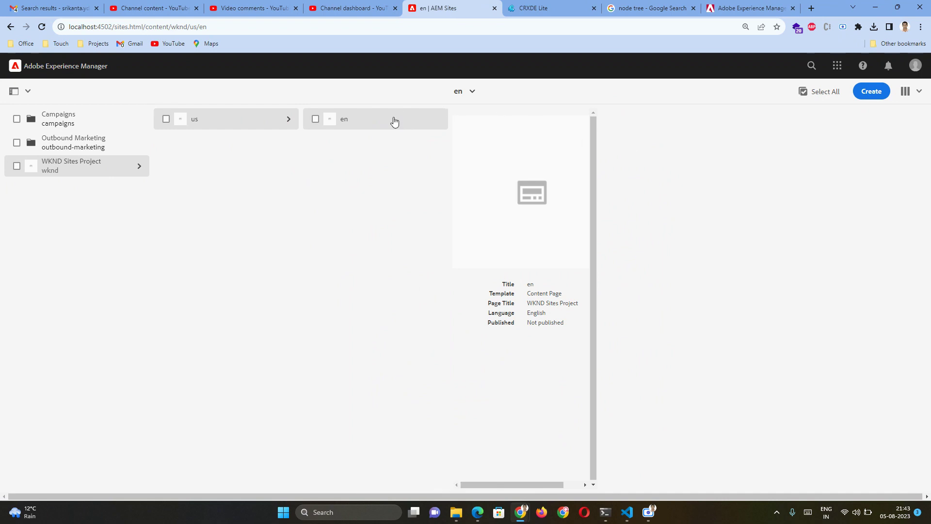
Start a new page under en using the Content Page template
left_click(879, 97)
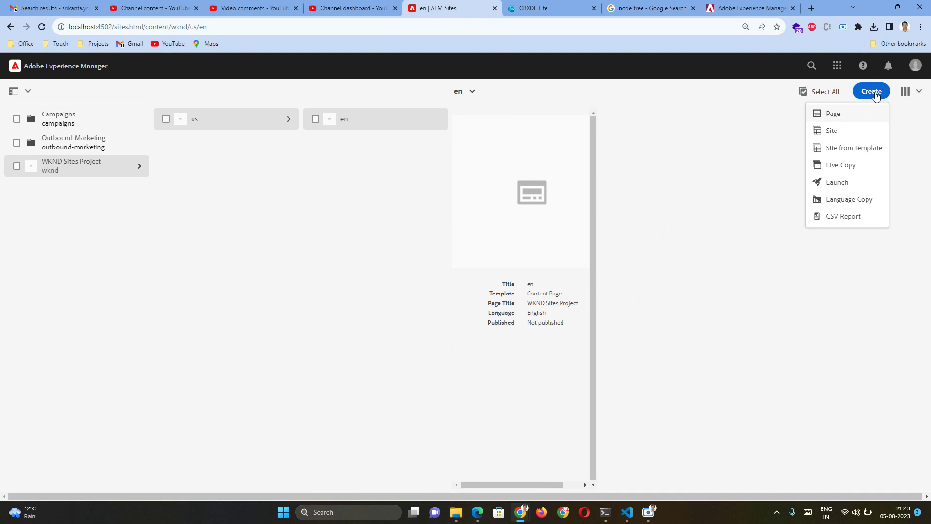
left_click(854, 116)
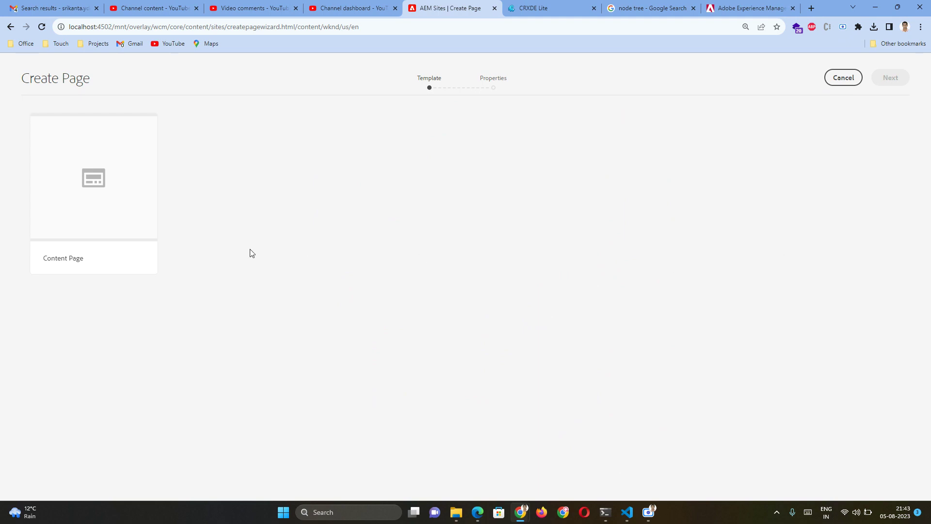
mouse_move(68, 214)
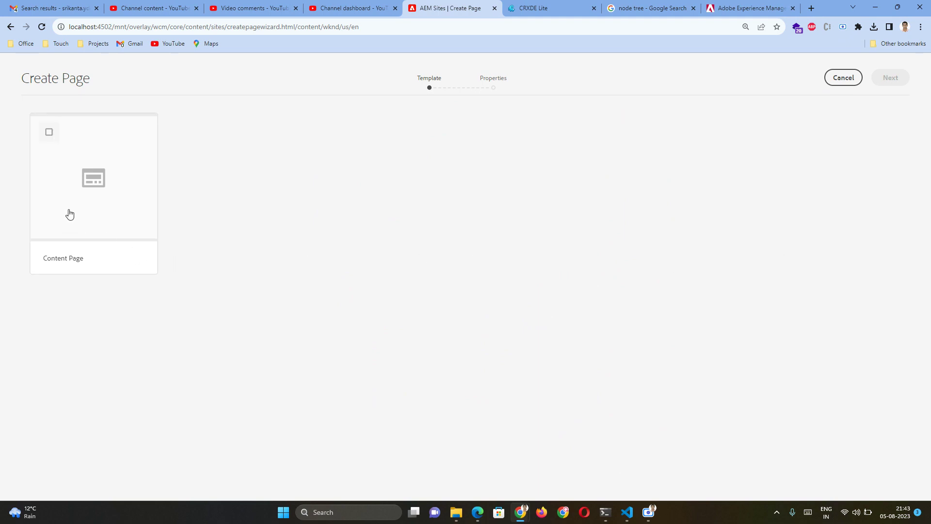
left_click(50, 133)
Give the new Content Page the title 'Home' and create it
left_click(891, 78)
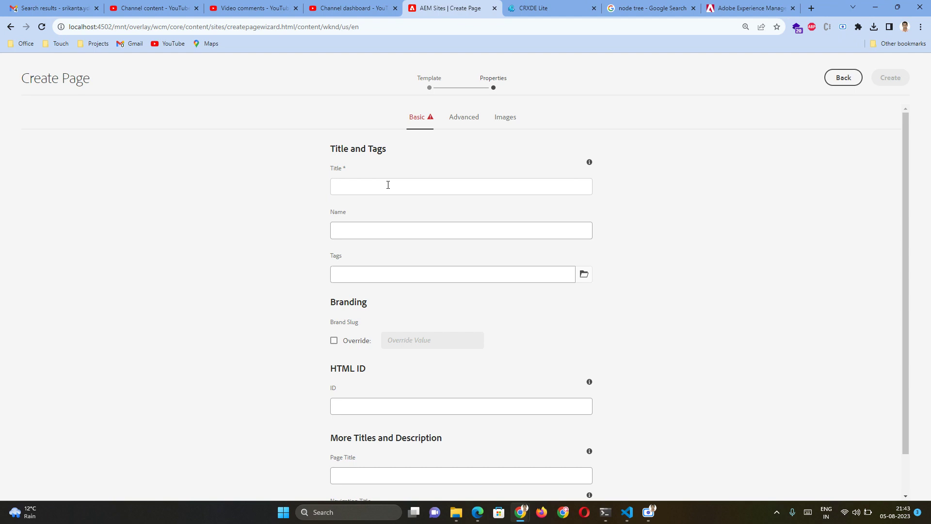
left_click_drag(345, 170, 342, 170)
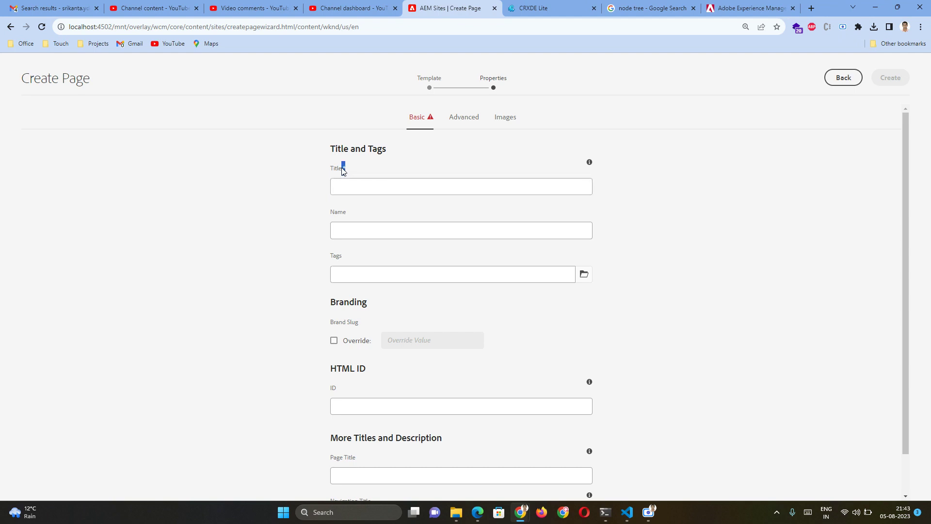
scroll(285, 239, "down", 1)
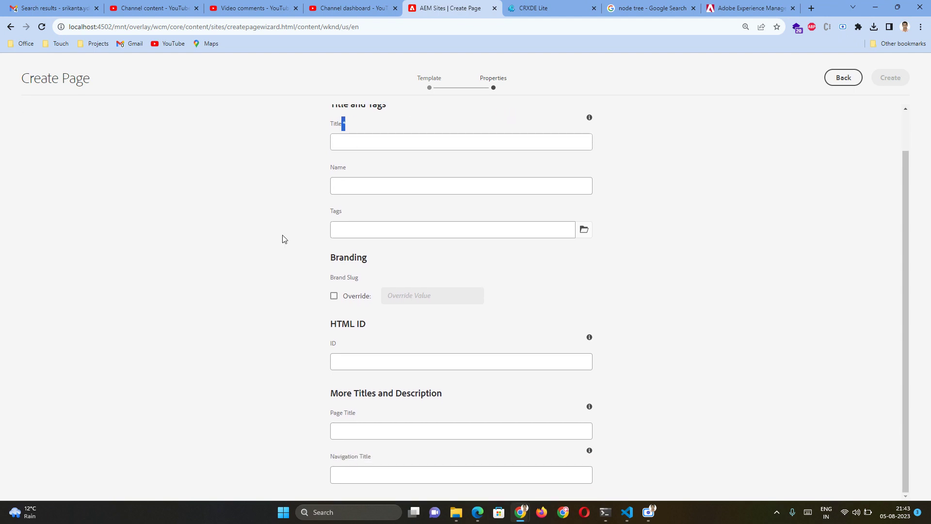
left_click(578, 346)
scroll(284, 171, "up", 1)
left_click(375, 186)
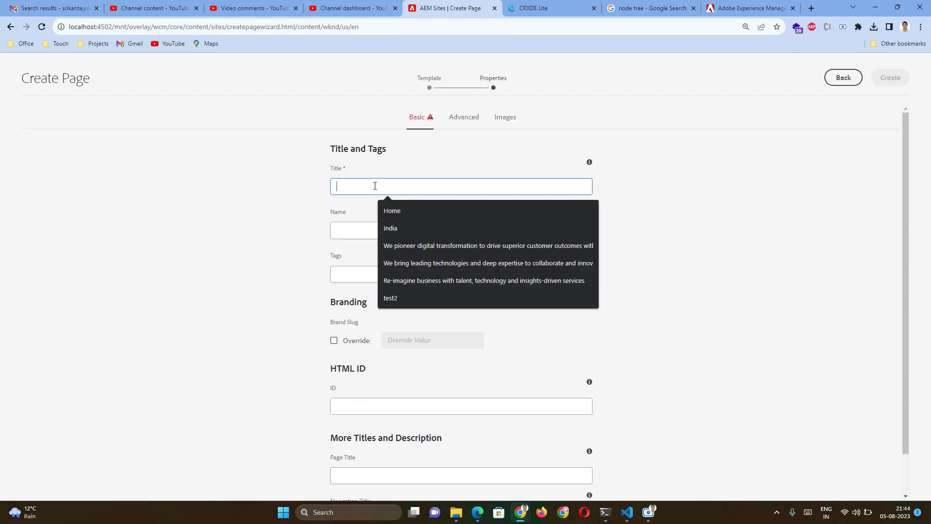
type("Home")
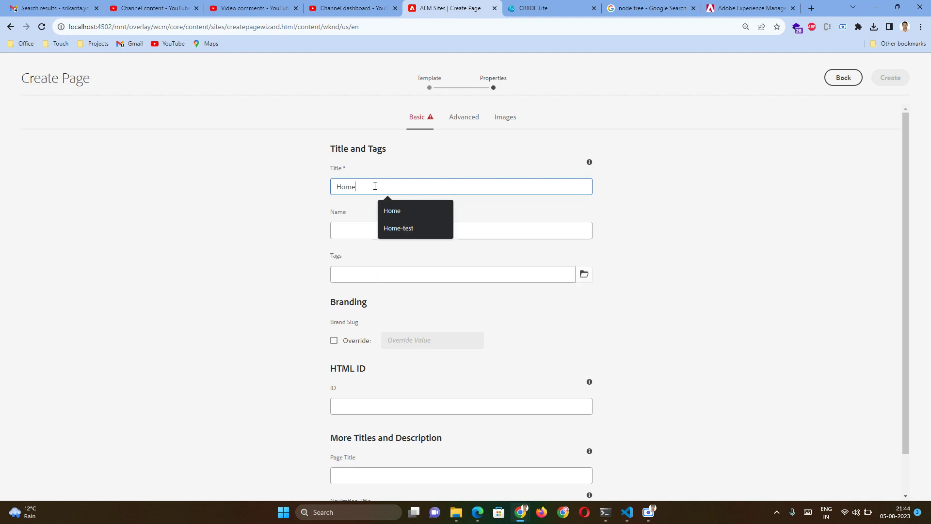
left_click(615, 206)
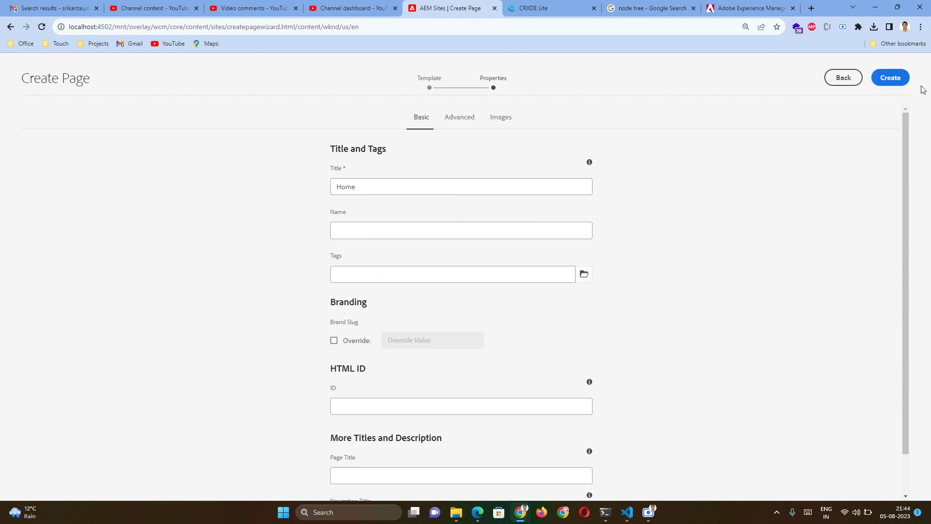
left_click(900, 83)
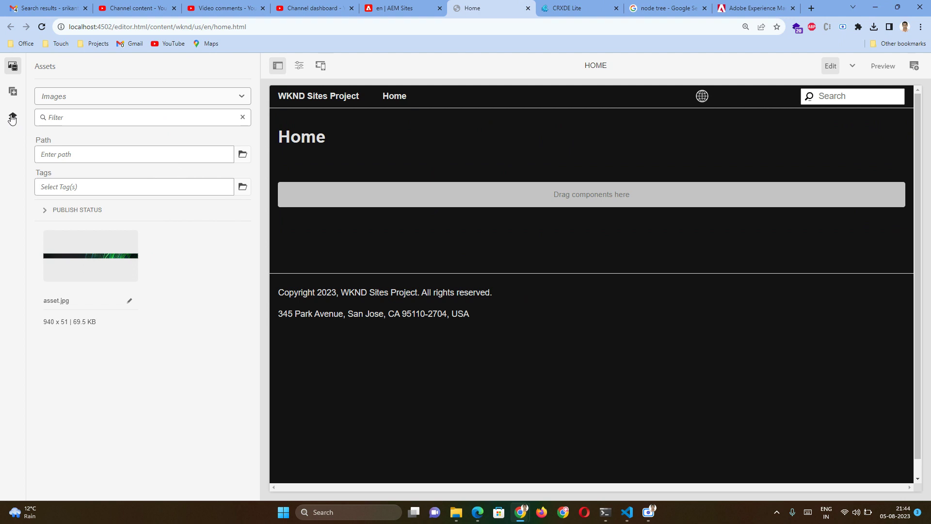
Show the Content Tree, then select the Home page's Title, root Container and empty drop area
left_click(12, 117)
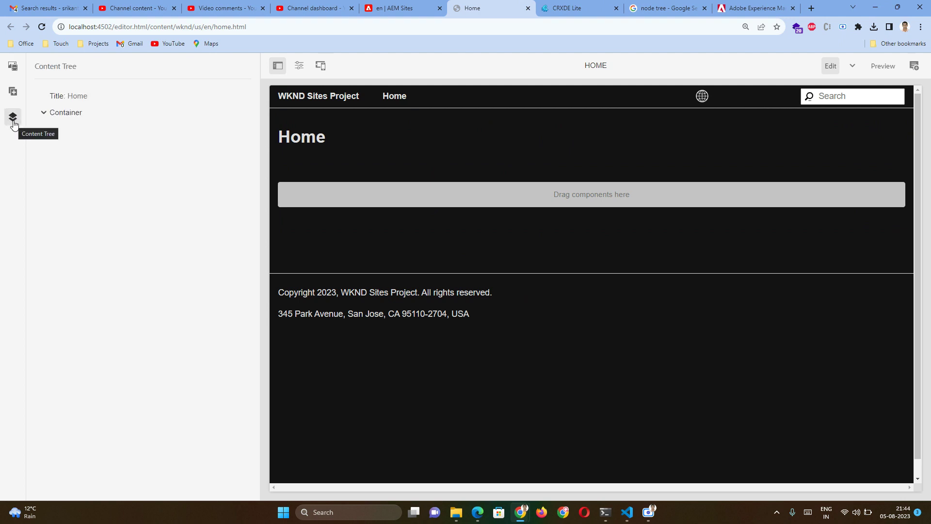
left_click(85, 95)
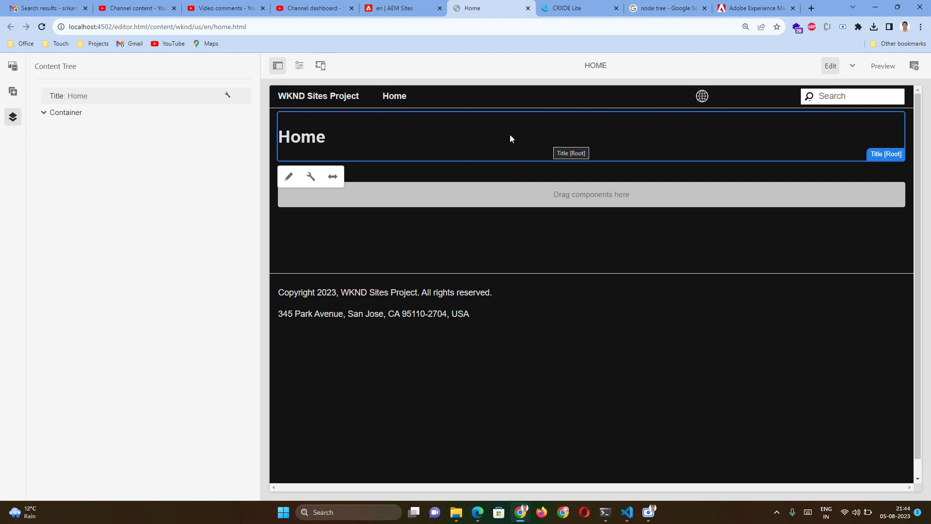
left_click(57, 119)
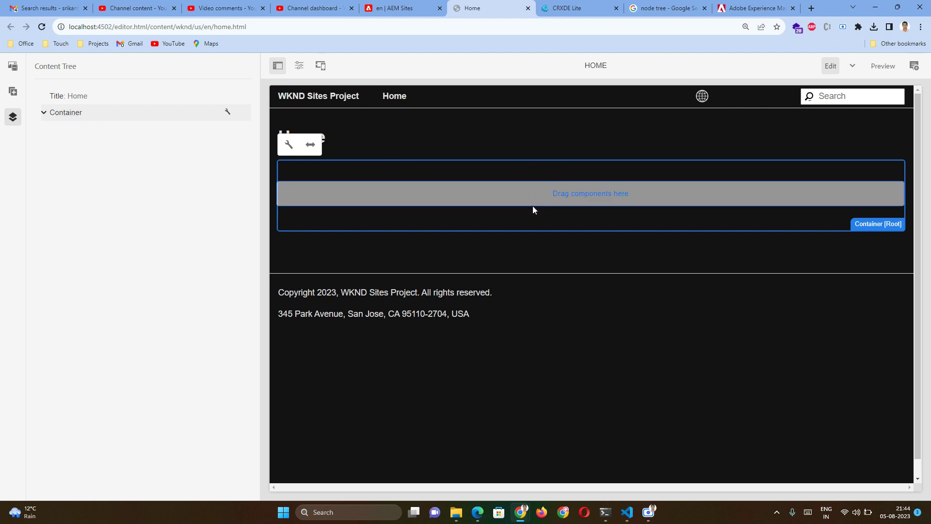
left_click(555, 192)
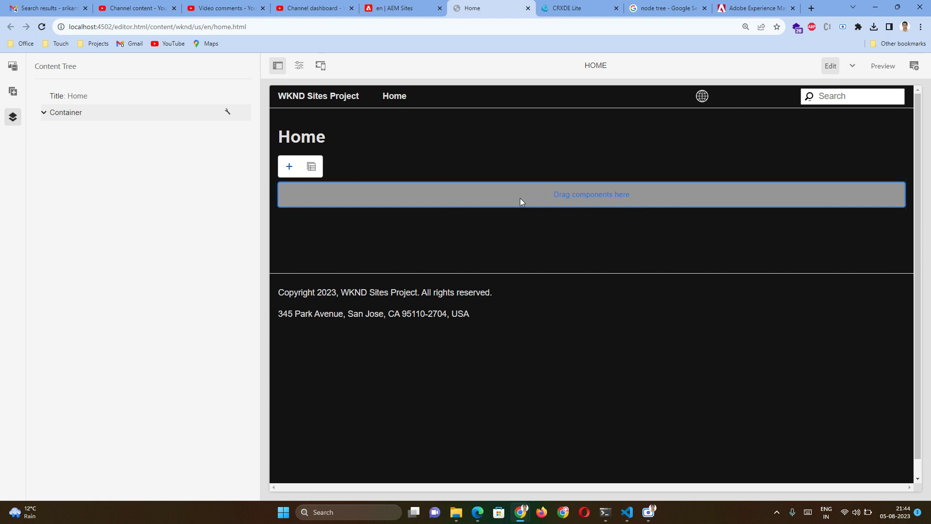
Insert an Accordion component into the Home page container and bring up its configuration
left_click(290, 167)
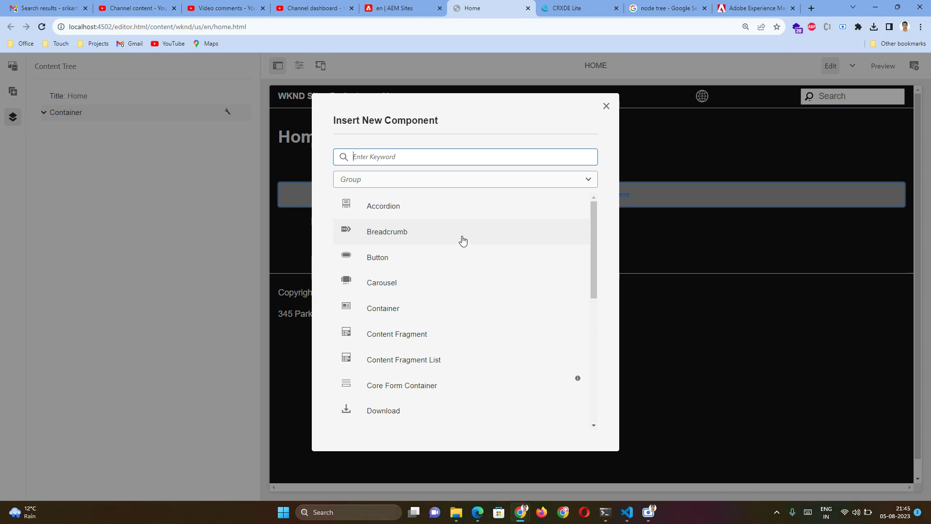
left_click(447, 212)
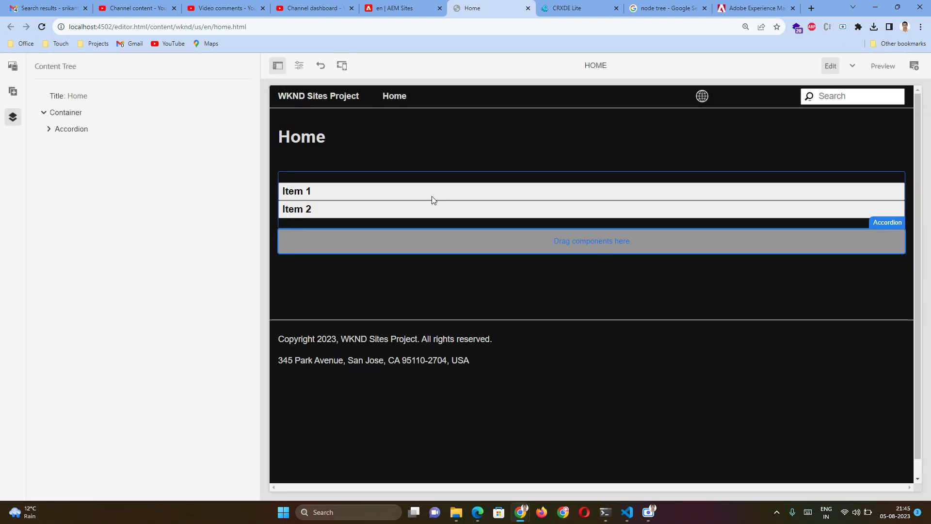
left_click(432, 196)
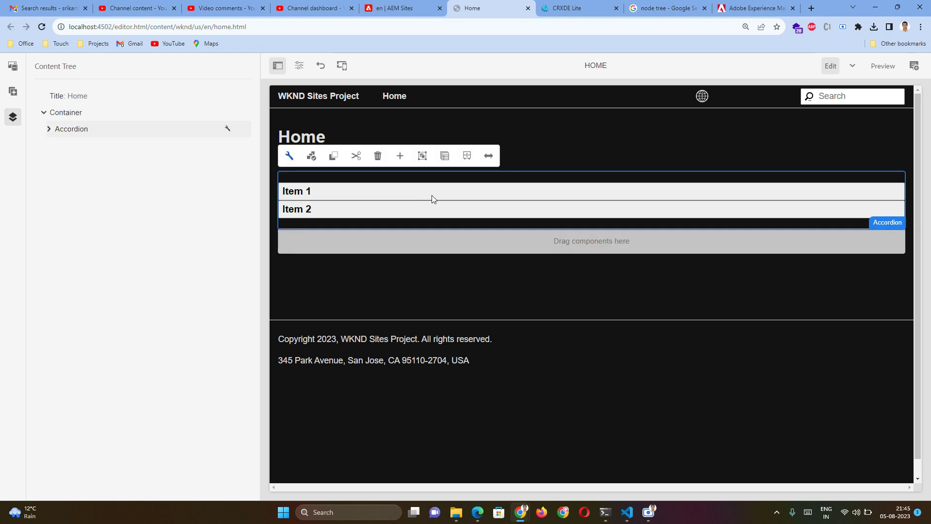
left_click(290, 156)
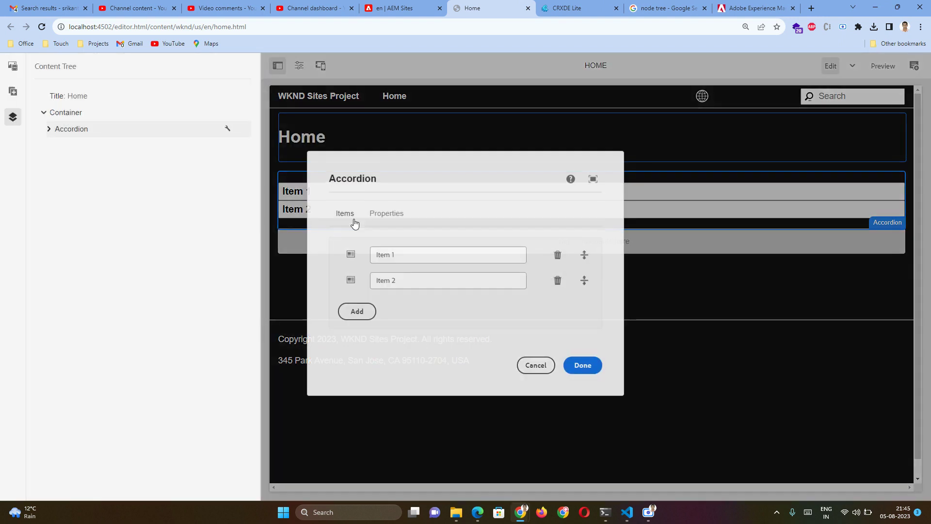
left_click(536, 365)
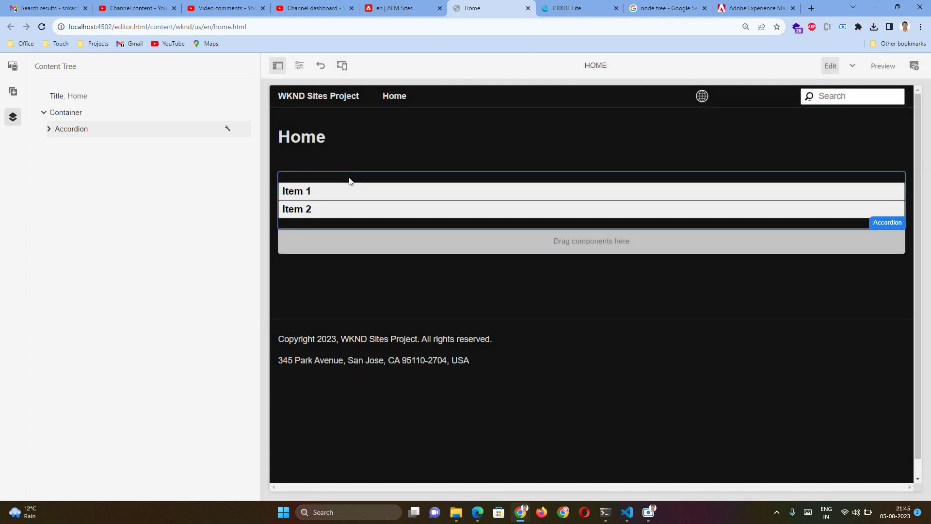
left_click(349, 181)
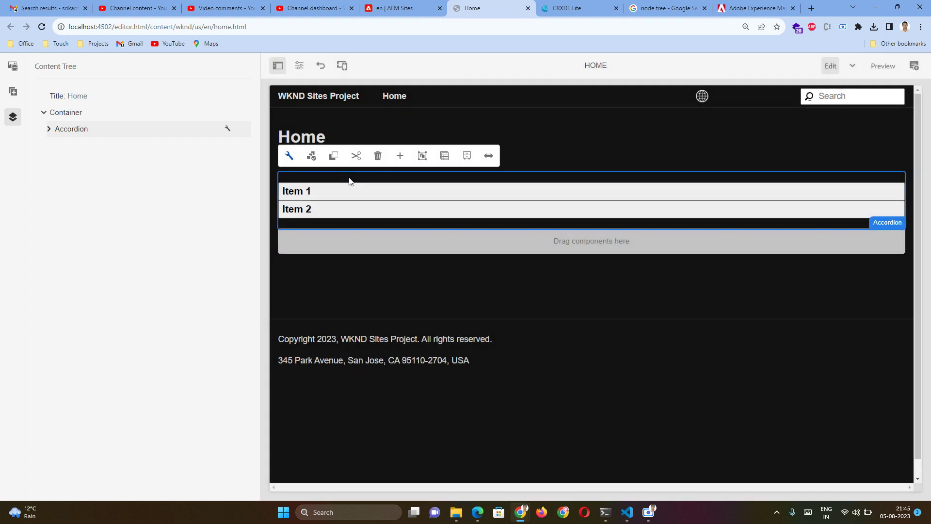
left_click(290, 156)
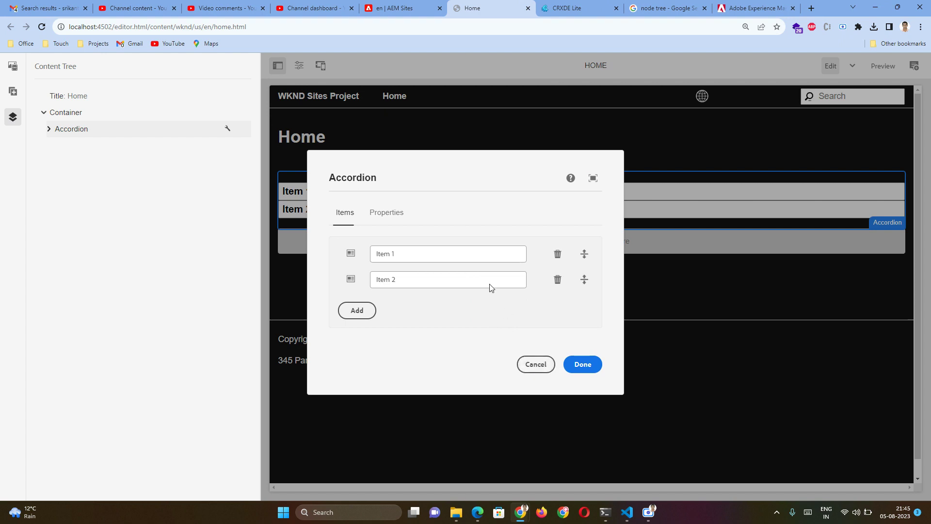
Rename the accordion items to FAQ 1 and FAQ 2, with FAQ 1 expanded by default
left_click(442, 254)
left_click_drag(399, 253, 356, 256)
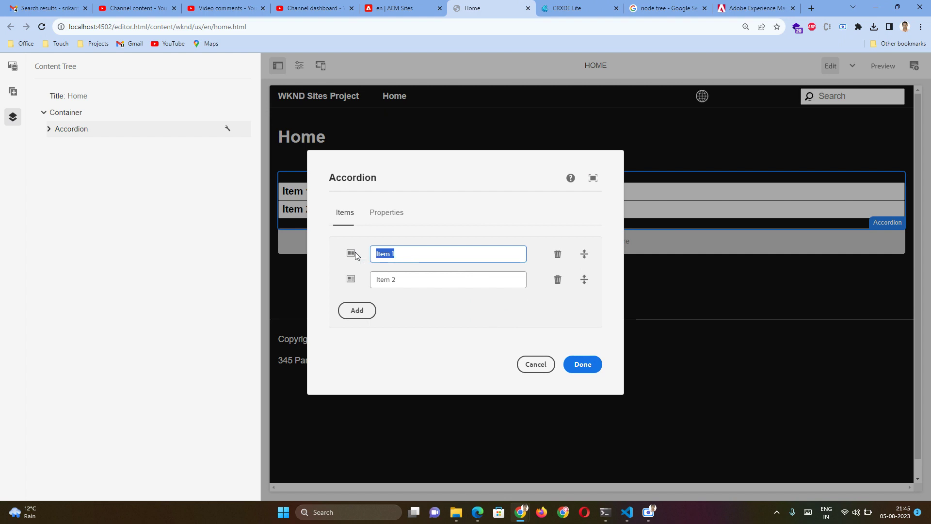
type("FAQ 1")
left_click_drag(398, 279, 370, 280)
type("FAQ 2")
left_click(387, 212)
left_click(465, 275)
left_click(393, 300)
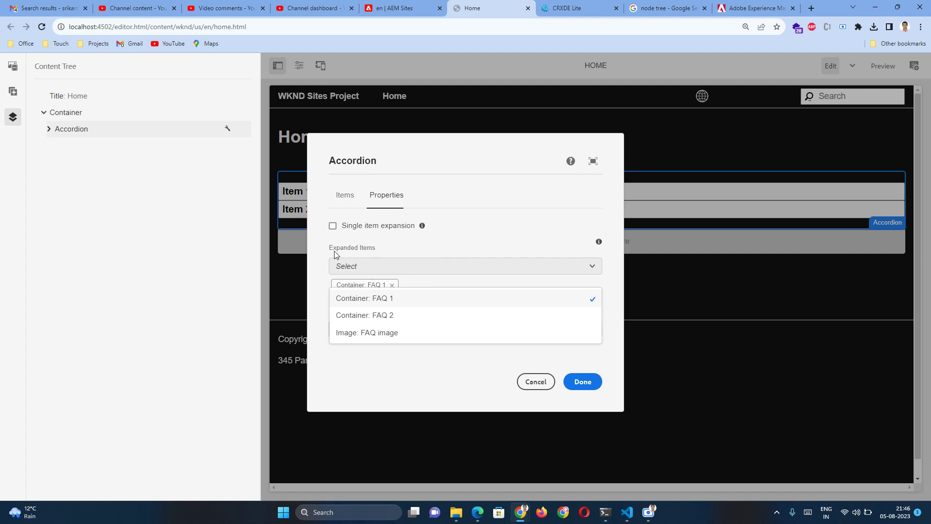
left_click(418, 248)
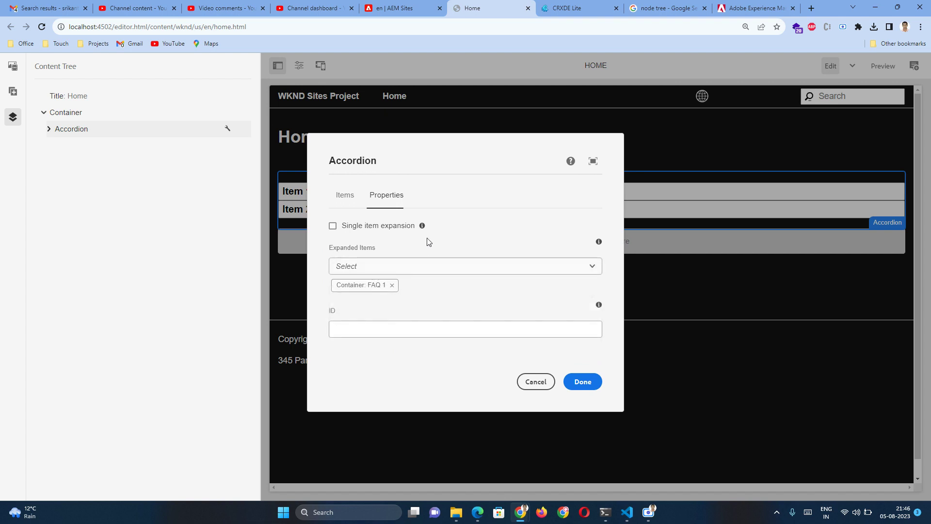
Apply the Accordion settings and expand the Accordion and FAQ 1 in the content tree
left_click(584, 381)
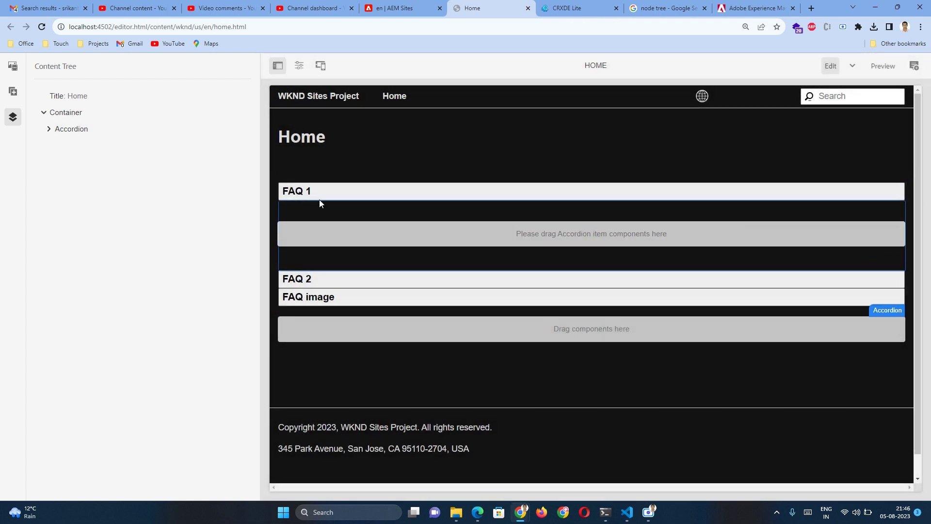
left_click(50, 129)
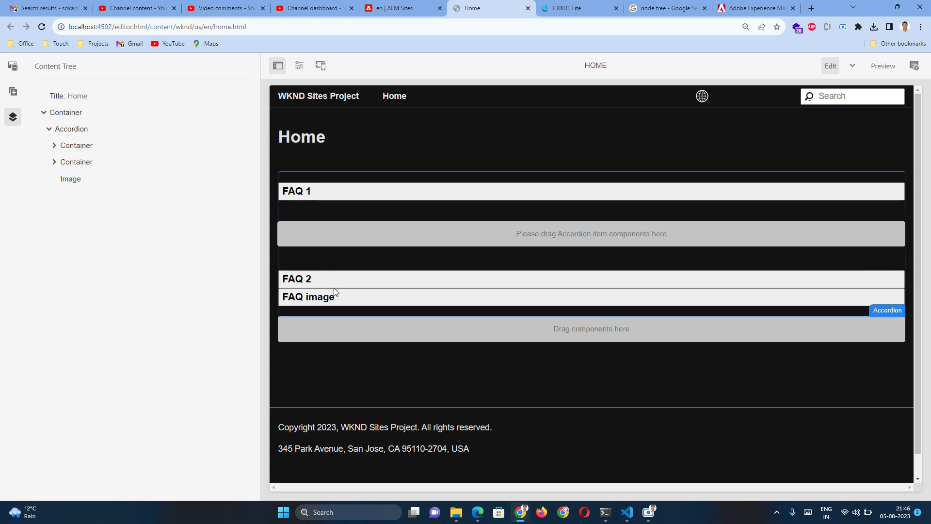
left_click(54, 145)
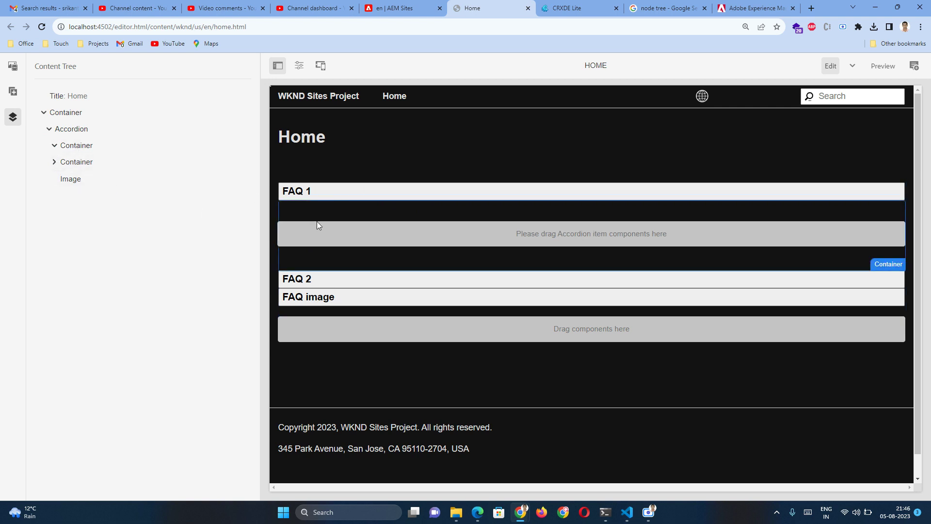
Add a Text component to FAQ 1 with the body text 'Text1'
left_click(334, 227)
left_click(292, 210)
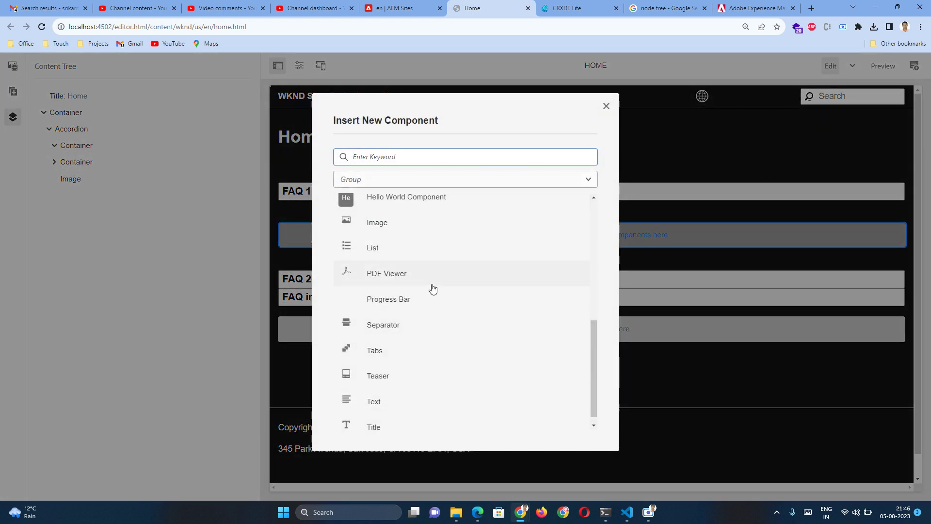
left_click(412, 401)
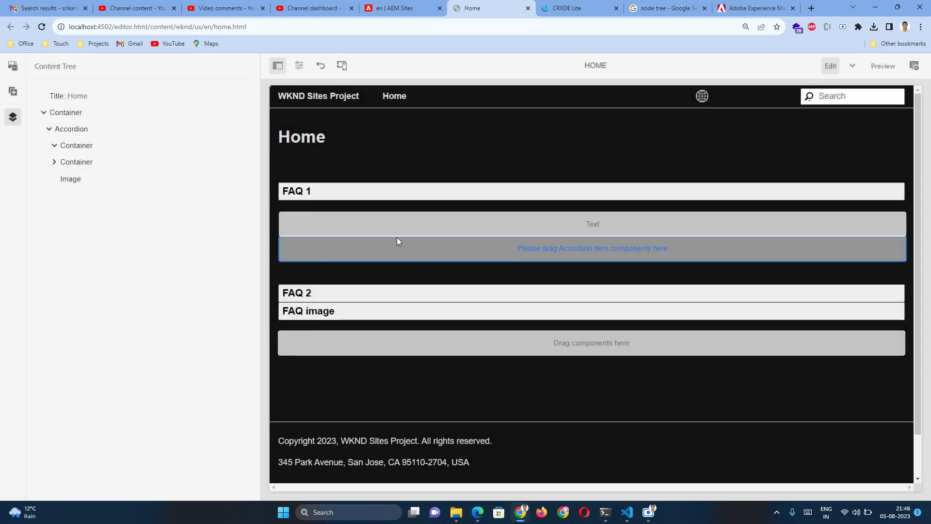
double_click(398, 231)
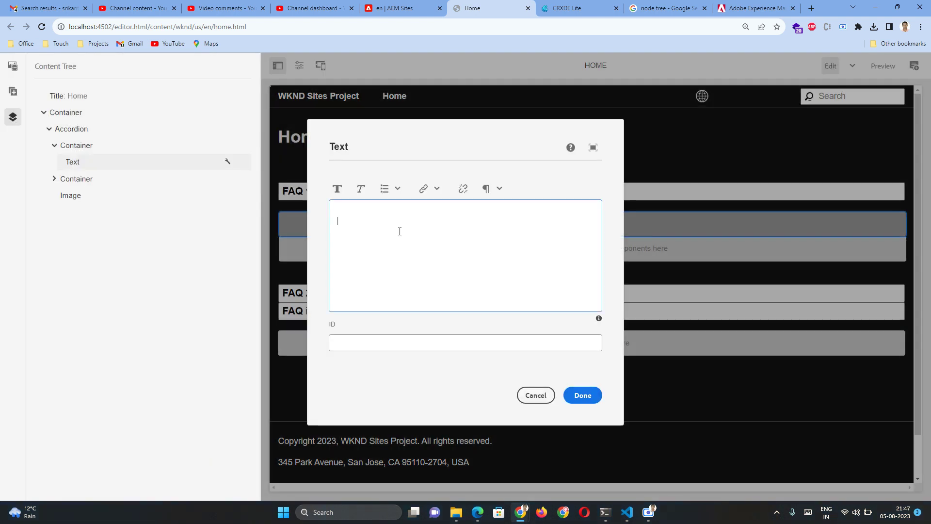
type("Text1")
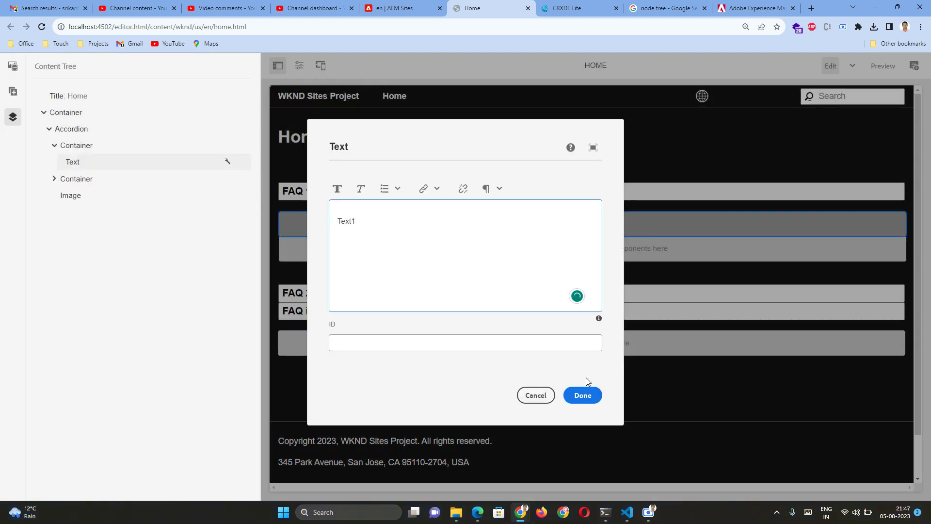
left_click(582, 395)
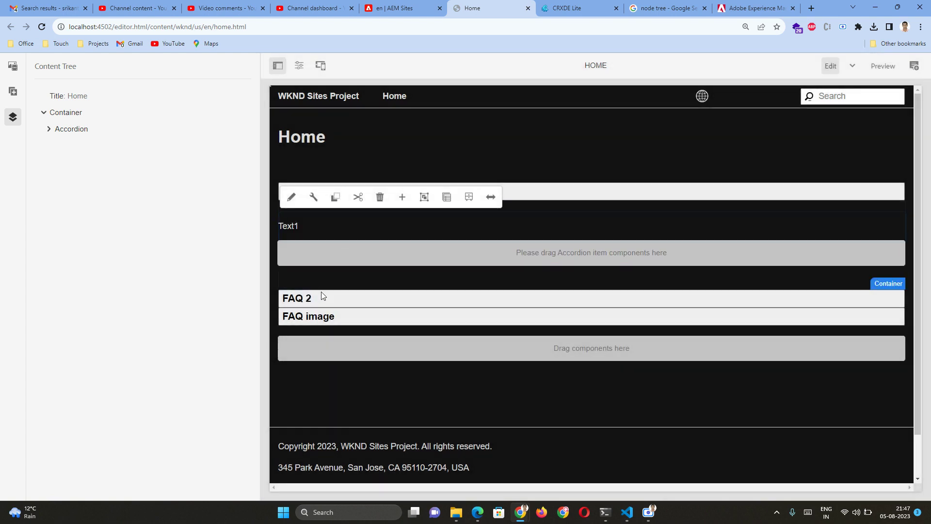
left_click(334, 298)
left_click(50, 129)
left_click(54, 162)
left_click(54, 146)
left_click(73, 179)
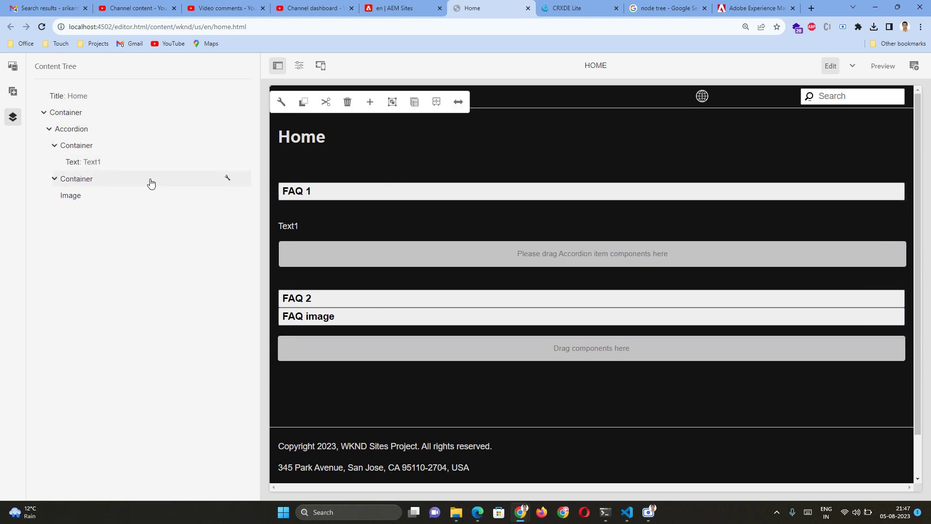
left_click(228, 178)
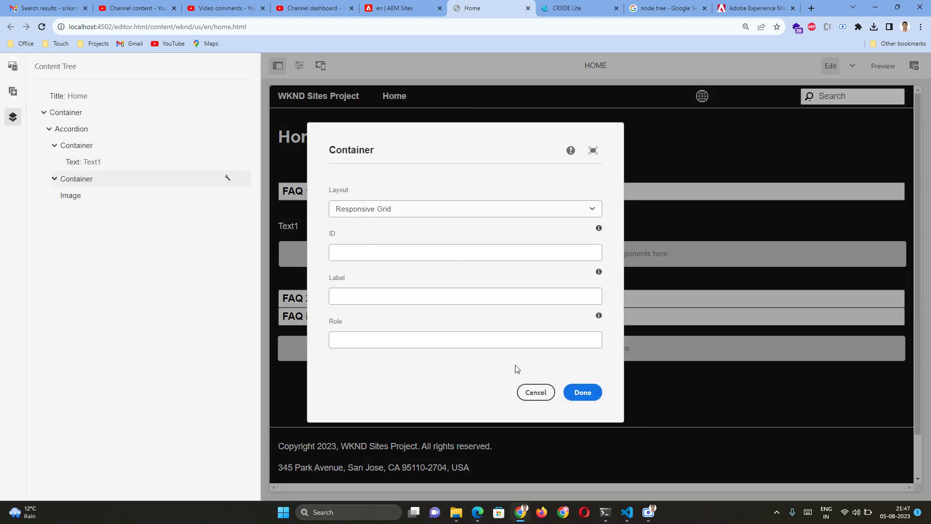
left_click(538, 392)
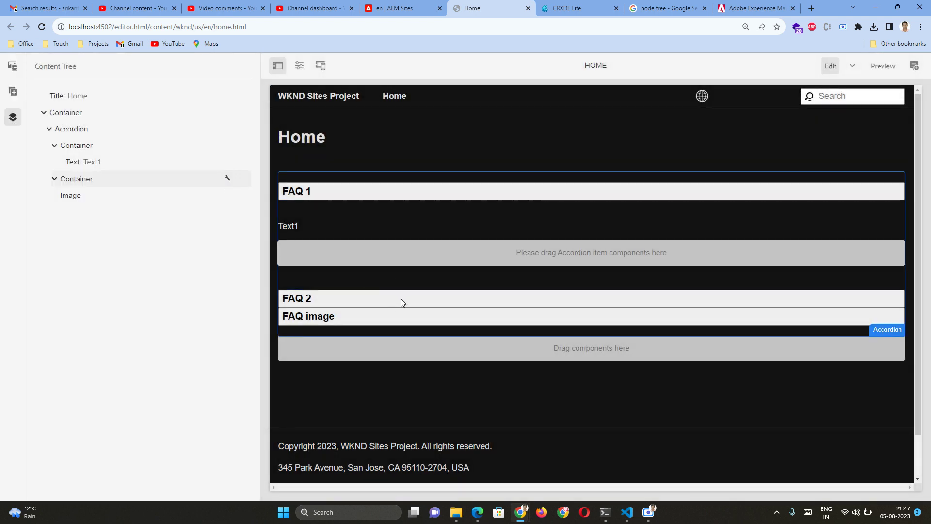
left_click(877, 70)
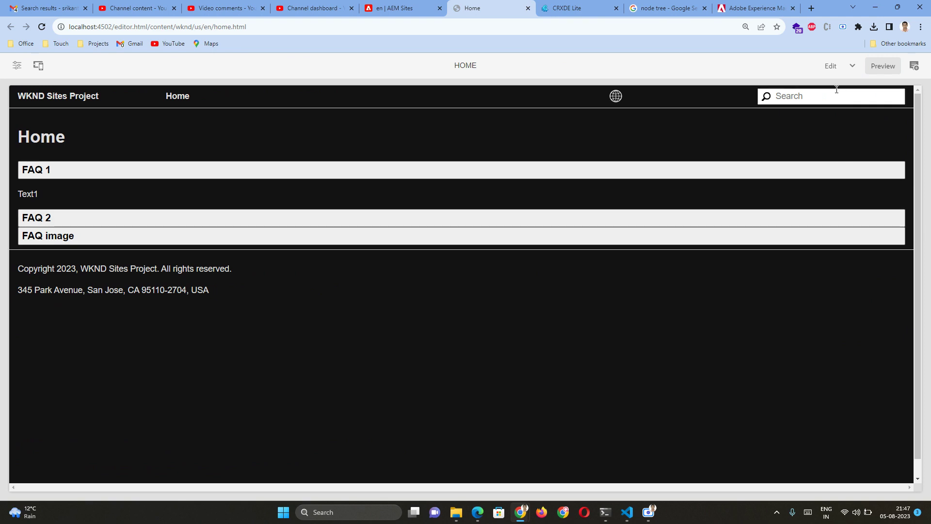
left_click(831, 66)
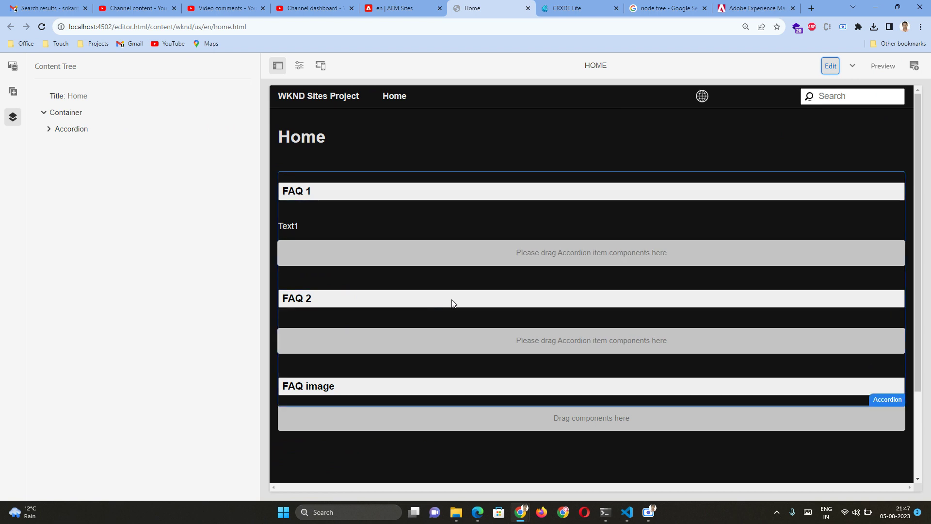
Add a Text component to FAQ 2 with the body text 'Text 2'
left_click(470, 347)
left_click(292, 316)
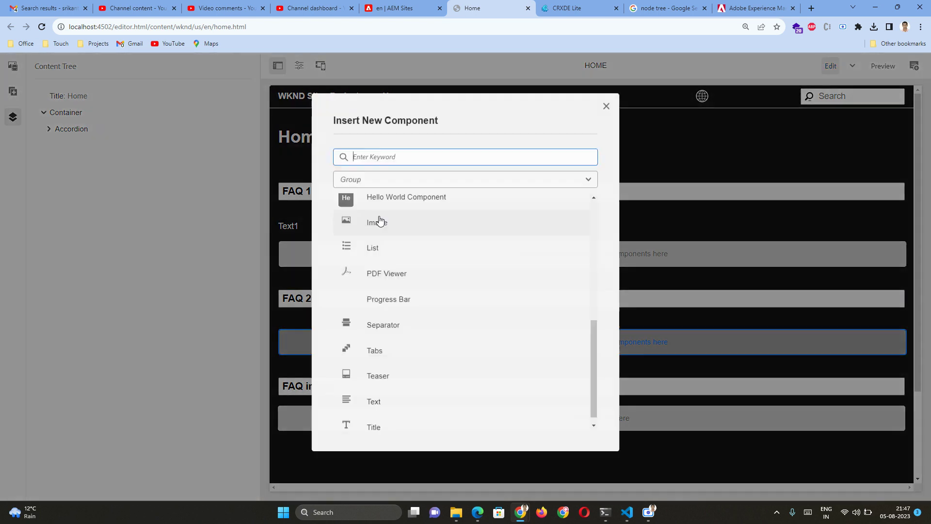
left_click(395, 403)
left_click(369, 334)
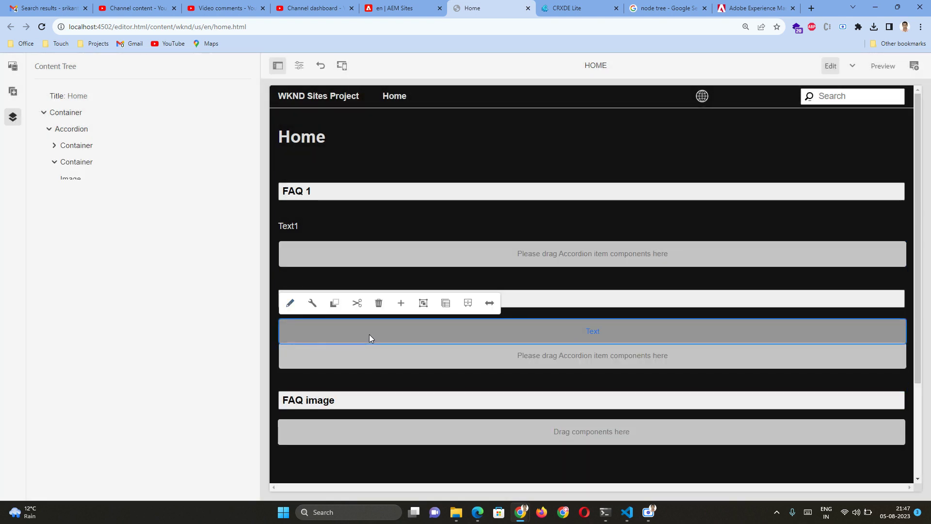
double_click(369, 334)
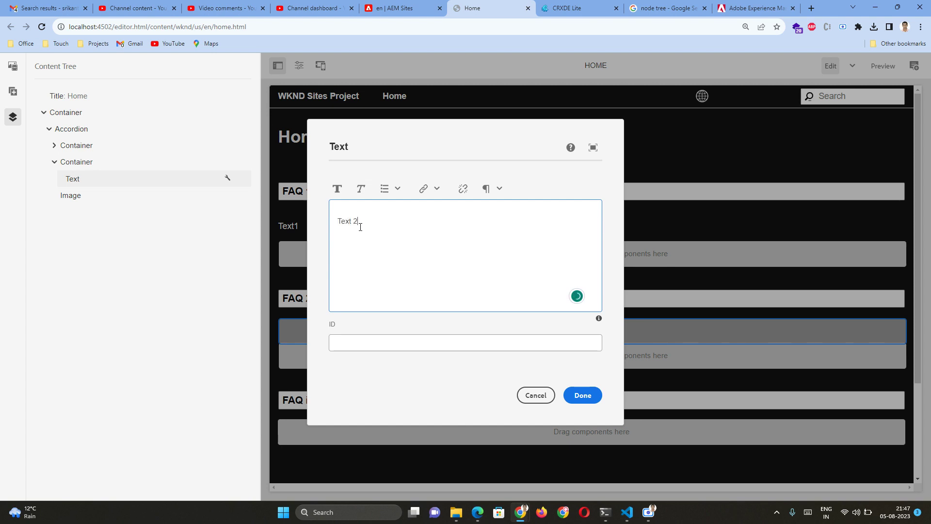
left_click(583, 395)
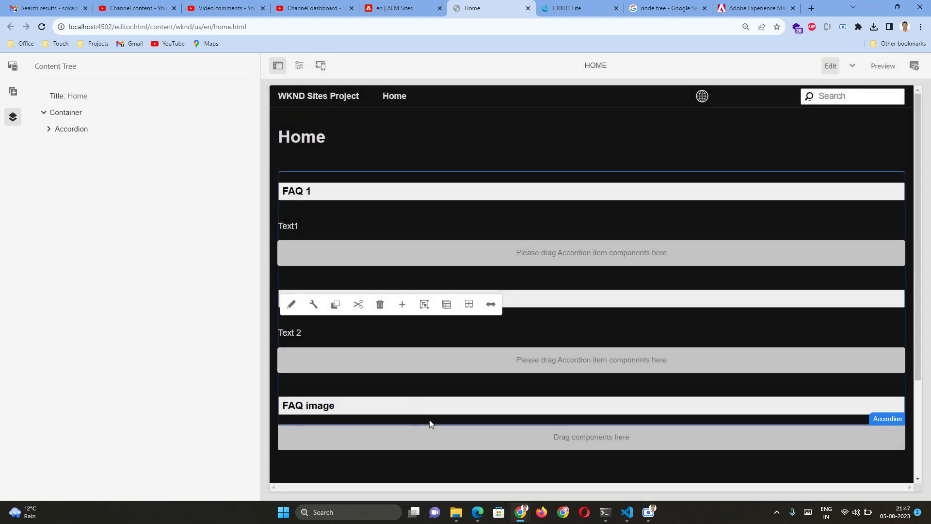
Select the FAQ image item's Image component and bring up its settings alongside the asset browser
left_click(390, 403)
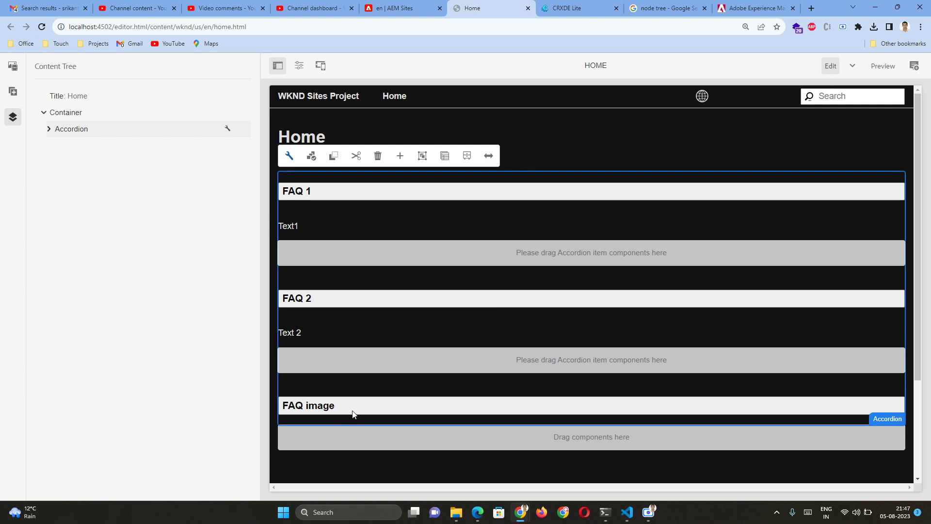
left_click(49, 128)
left_click(98, 184)
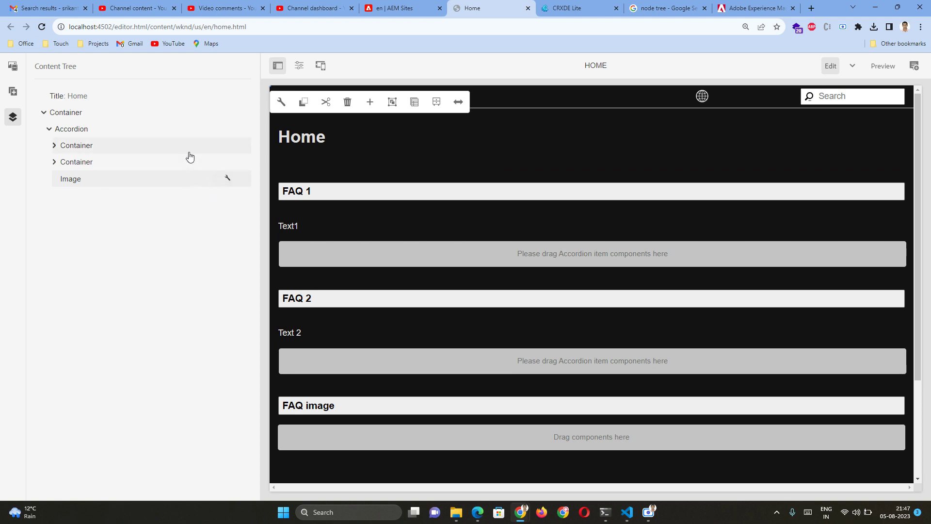
left_click(228, 180)
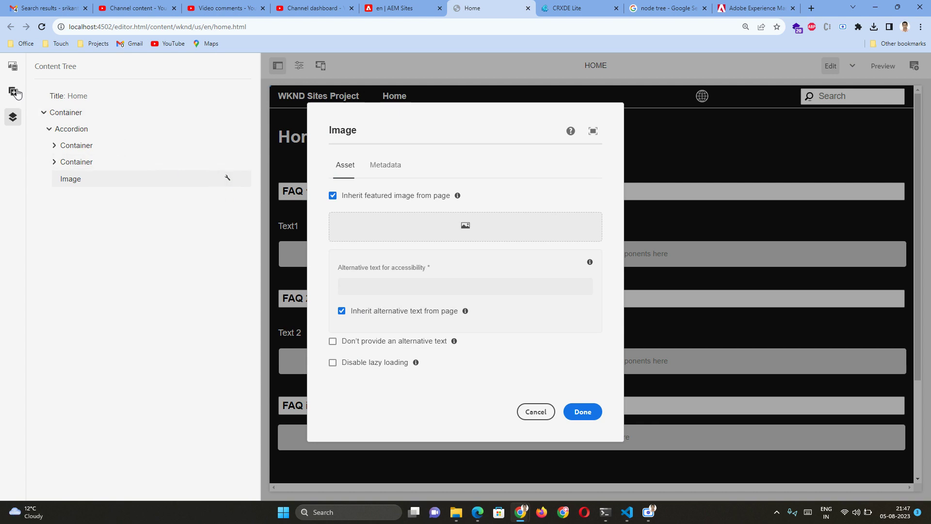
left_click(12, 67)
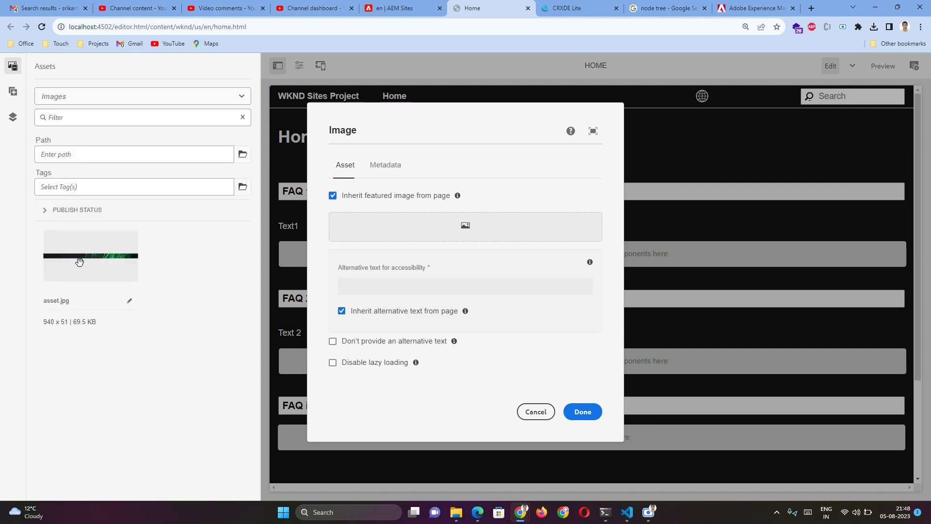
left_click_drag(79, 262, 444, 228)
Set asset.jpg as the FAQ image, disable inheritance, give it alt text 'img' and save
left_click(332, 195)
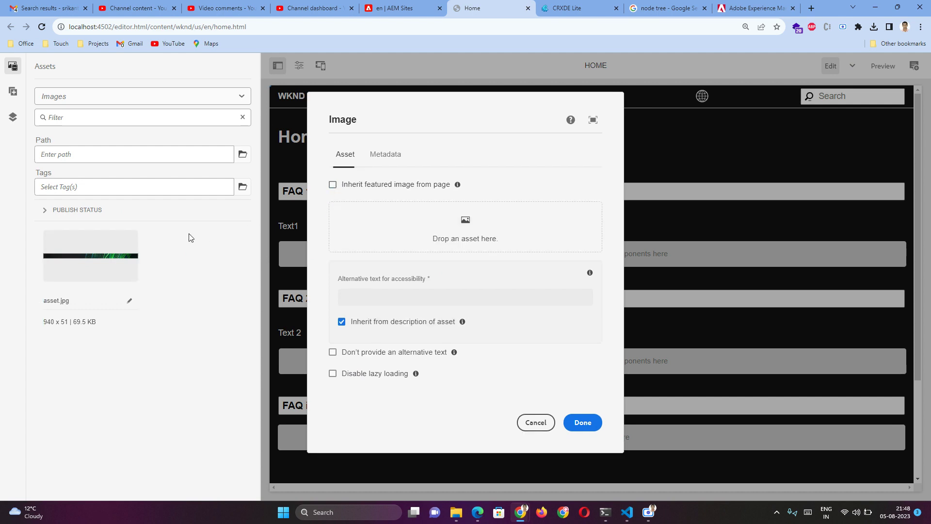
left_click_drag(131, 255, 451, 216)
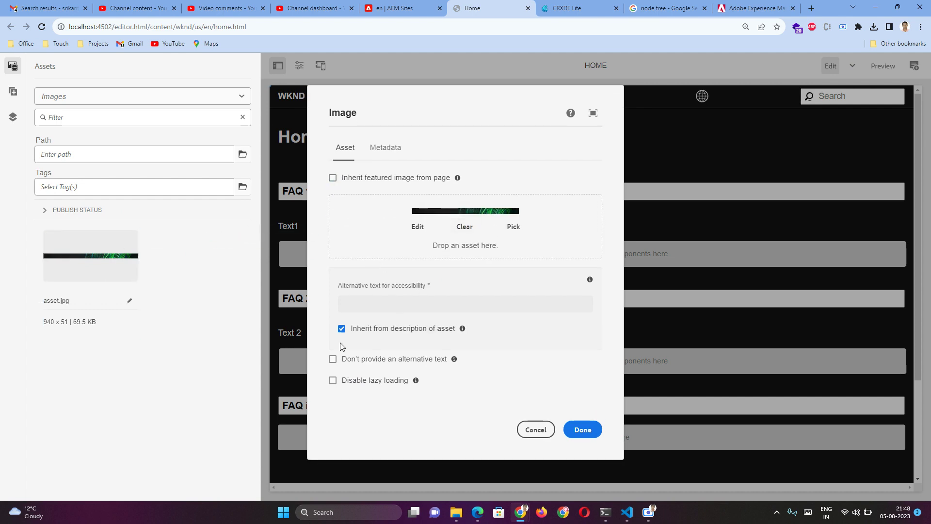
left_click(341, 329)
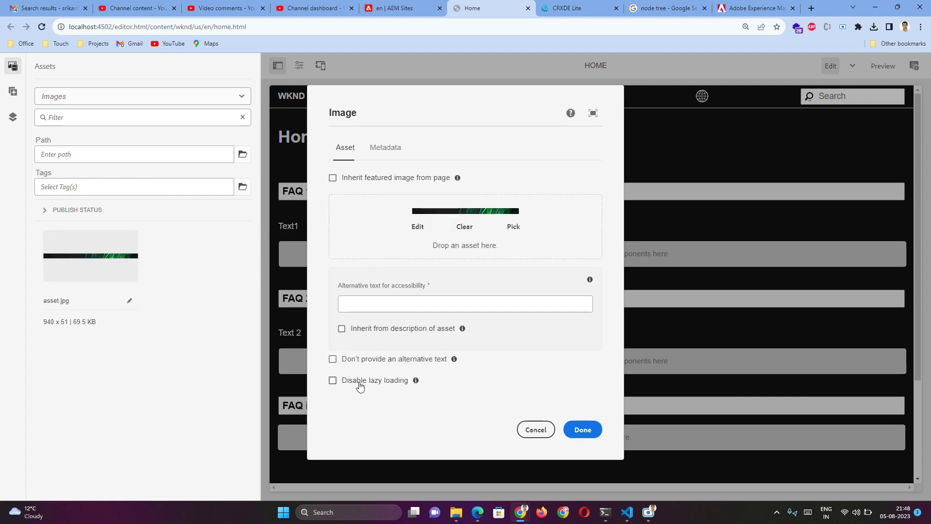
left_click(584, 430)
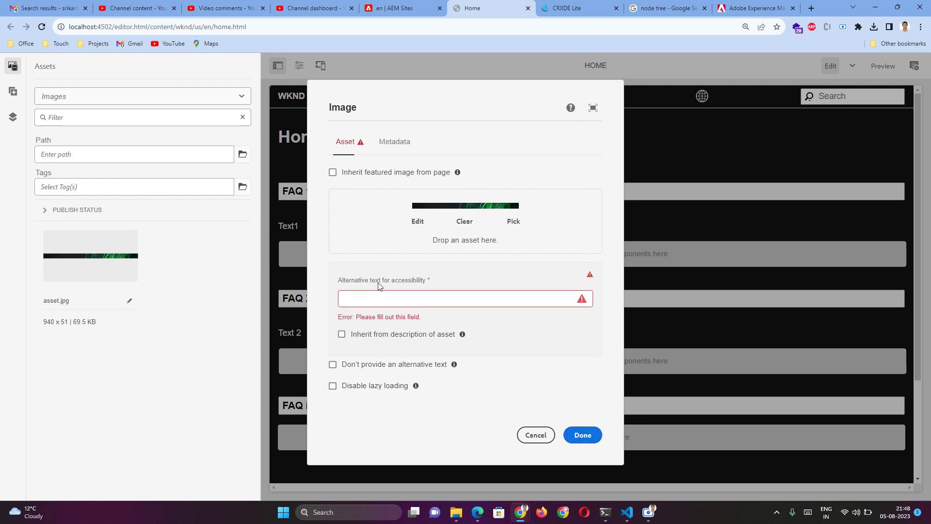
left_click(388, 303)
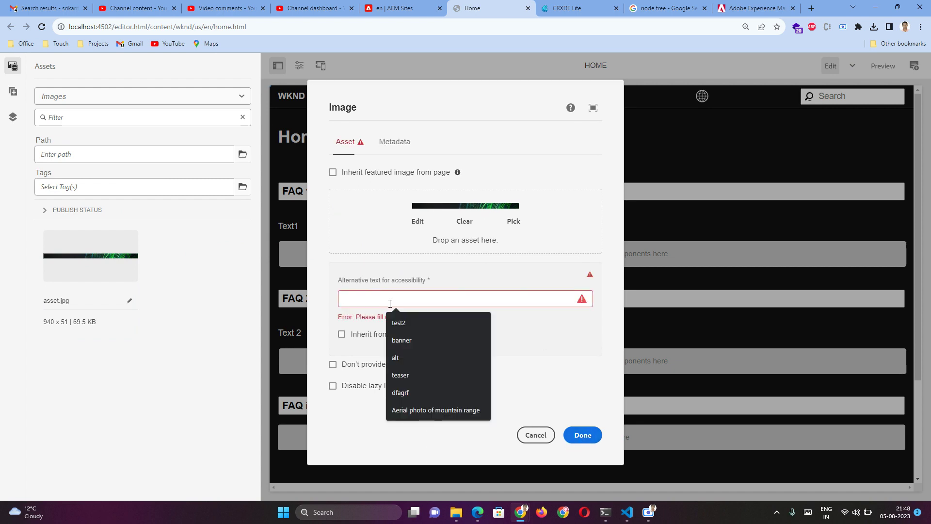
type("img")
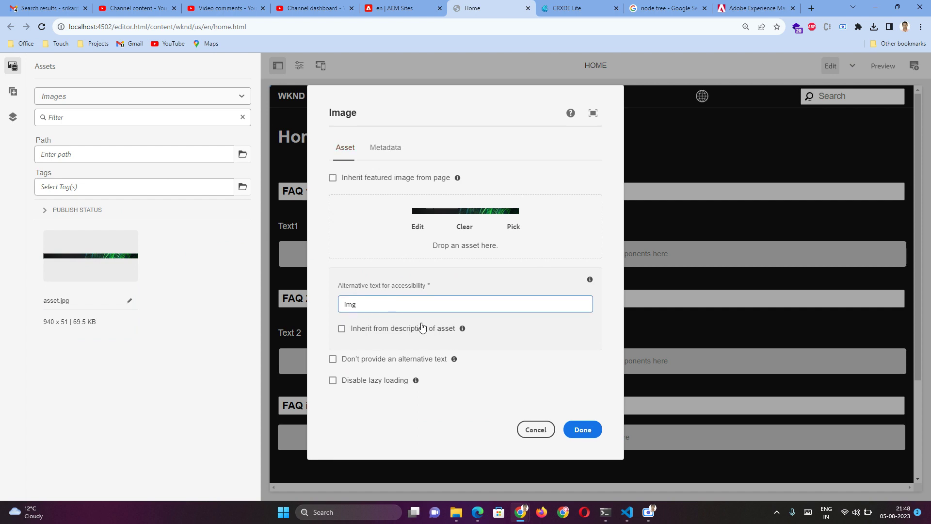
left_click(385, 148)
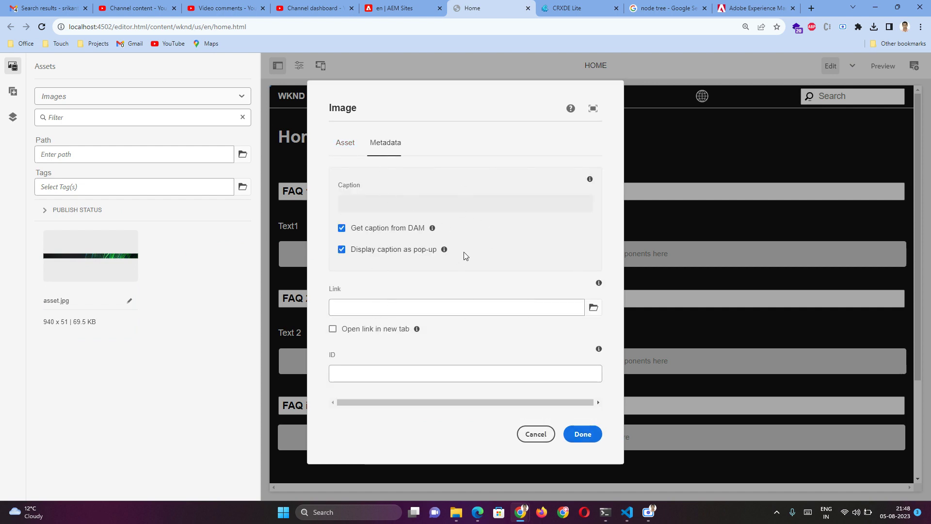
left_click(583, 433)
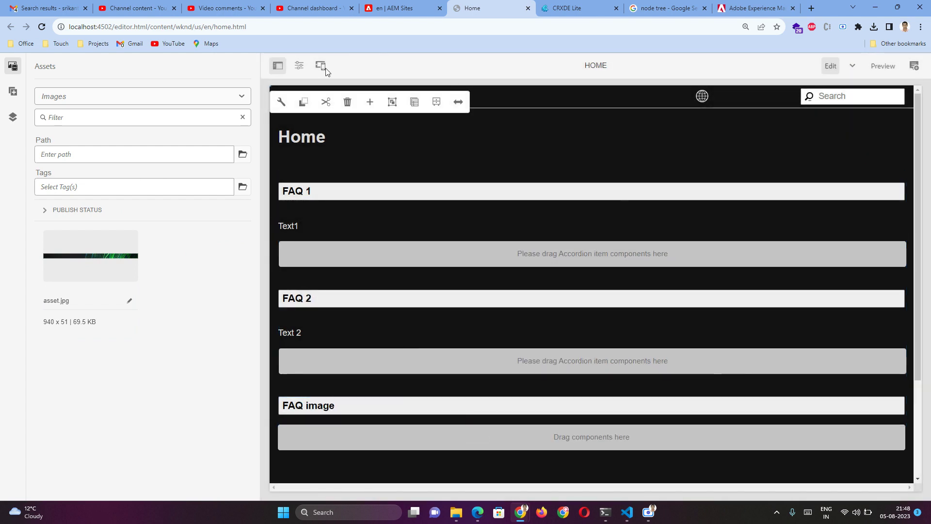
View the Home page as published and expand FAQ 1, FAQ 2 and FAQ image to check their content
left_click(300, 66)
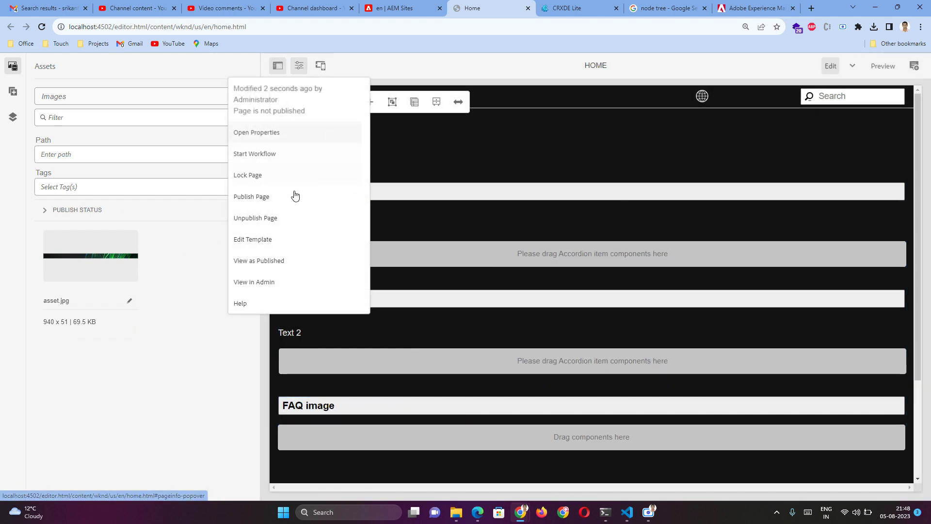
left_click(287, 265)
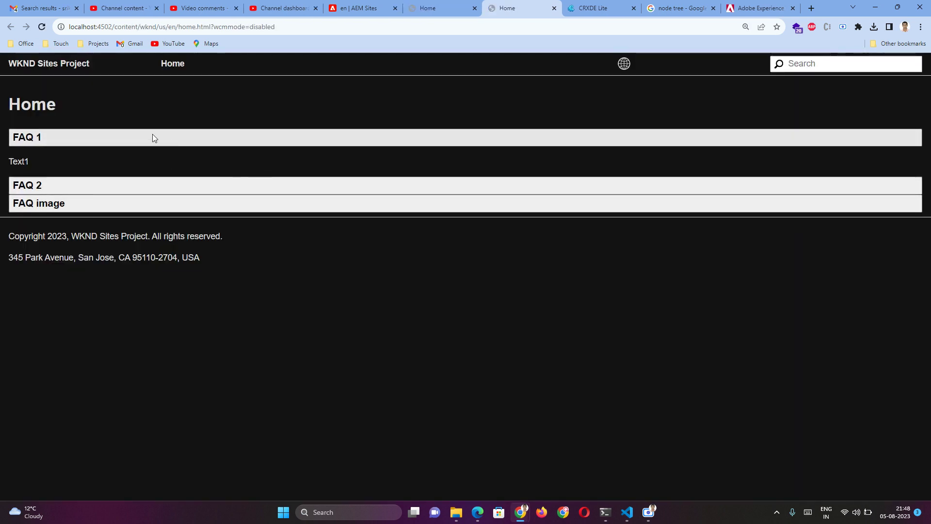
left_click(28, 139)
left_click(28, 138)
left_click(27, 139)
left_click(29, 140)
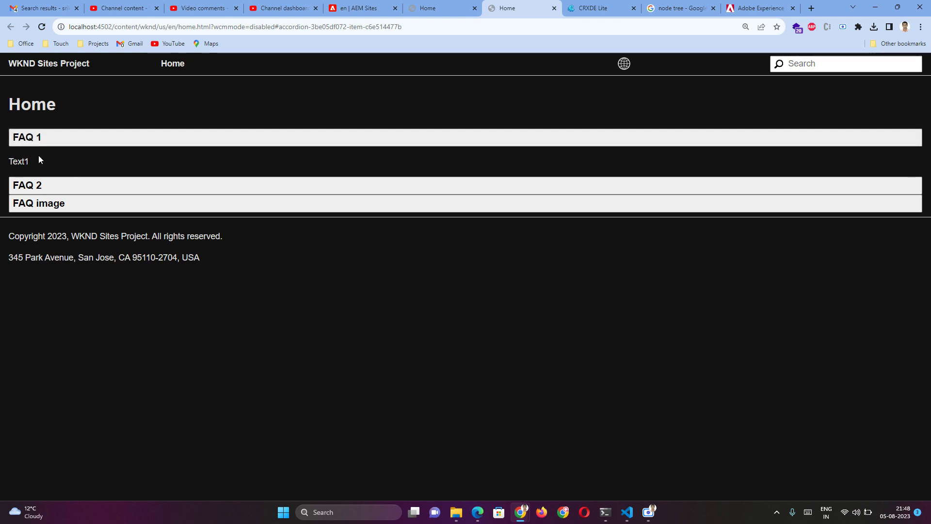
left_click(64, 142)
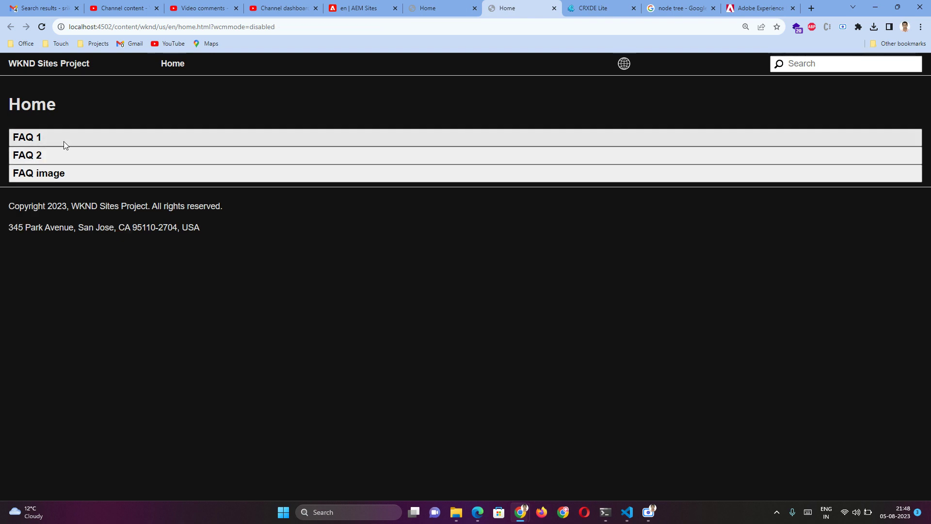
left_click(63, 142)
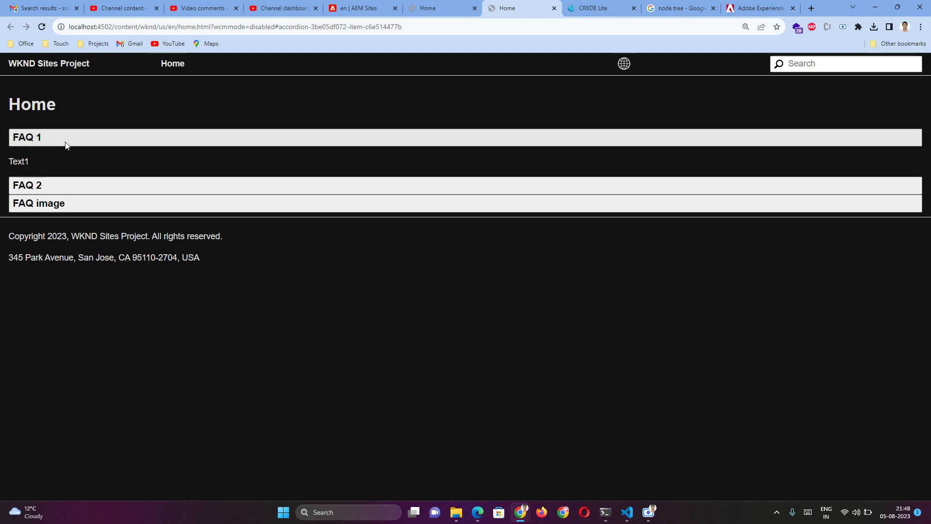
left_click(85, 191)
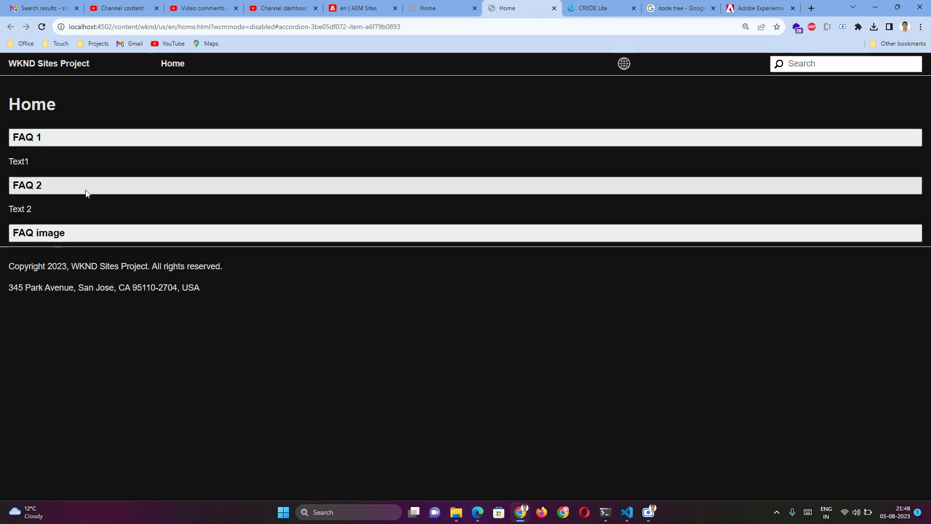
left_click(94, 236)
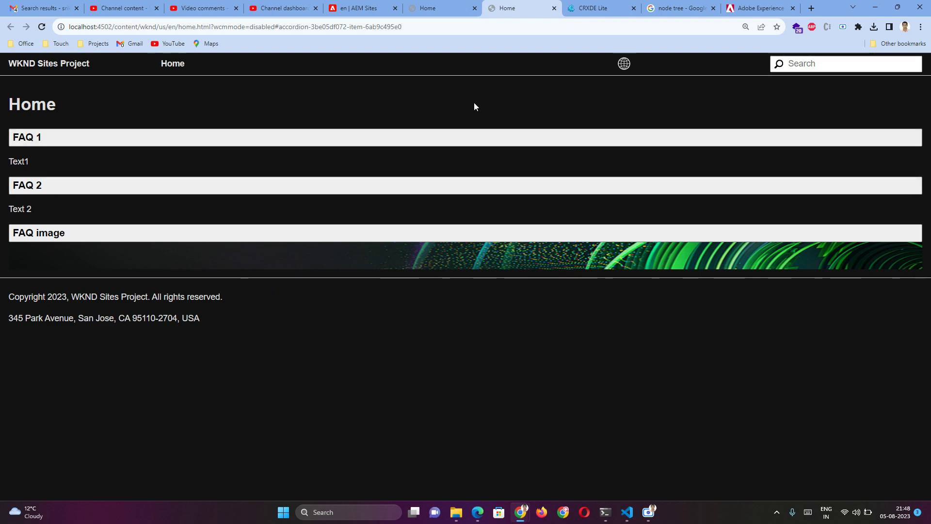
Return to the Home page editor and bring up its page properties, reviewing the Basic tab fields
left_click(456, 7)
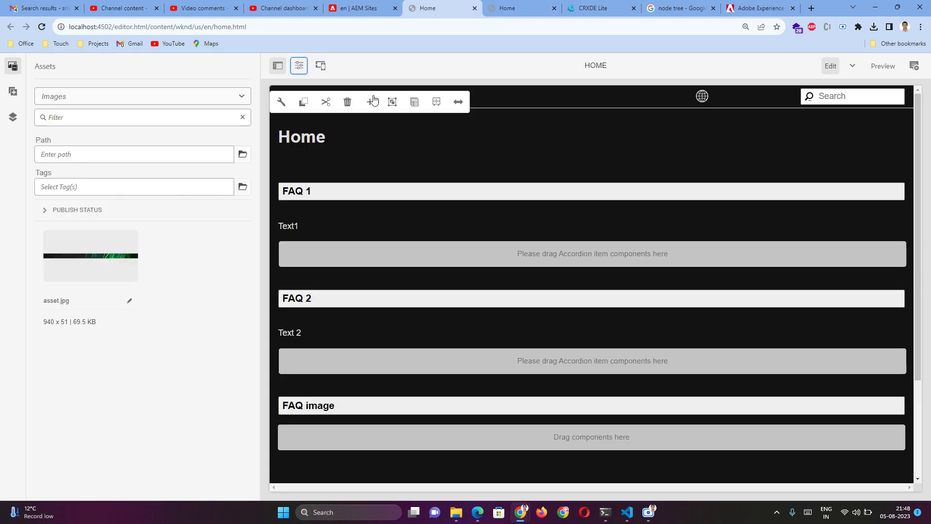
left_click(300, 66)
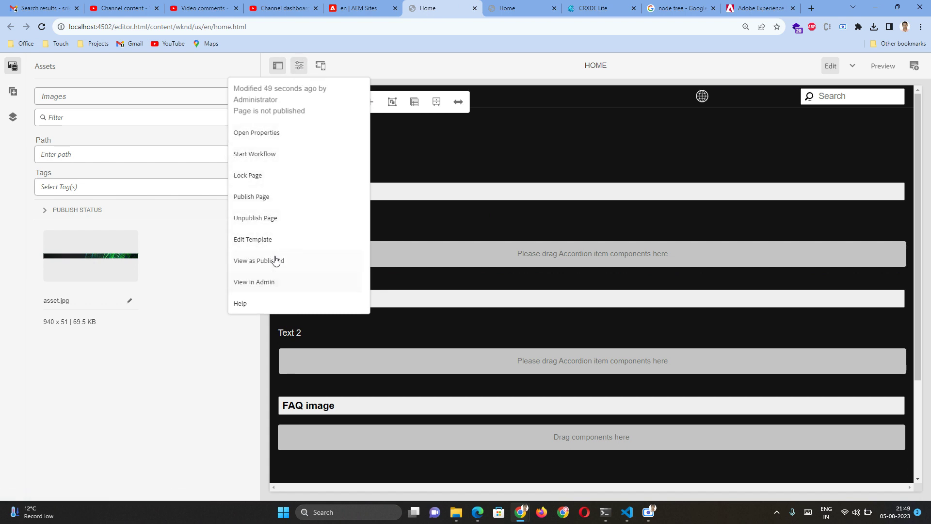
left_click(262, 133)
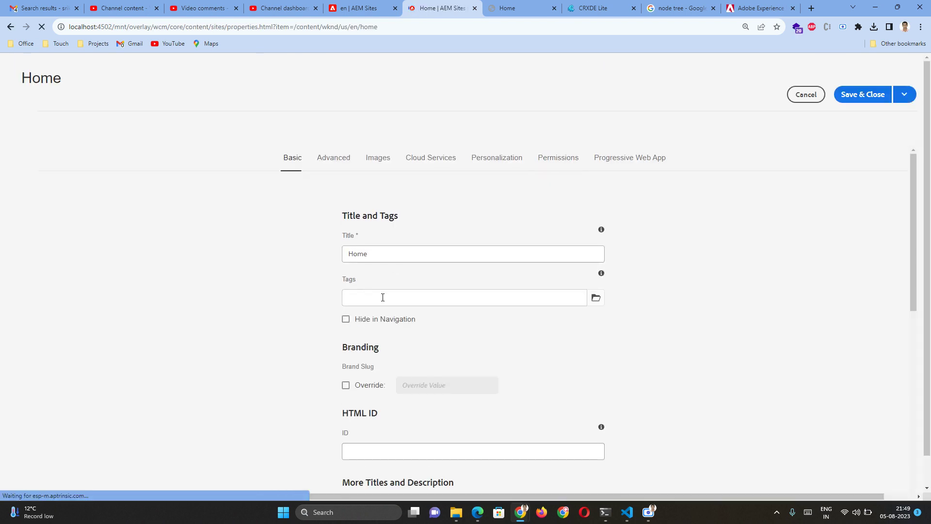
scroll(376, 298, "down", 5)
scroll(376, 302, "down", 1)
scroll(382, 315, "down", 3)
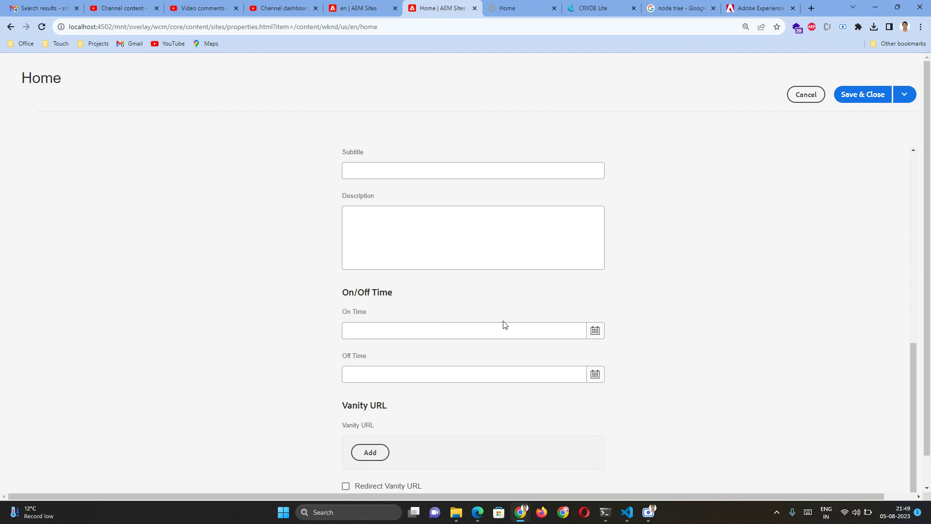
mouse_move(891, 521)
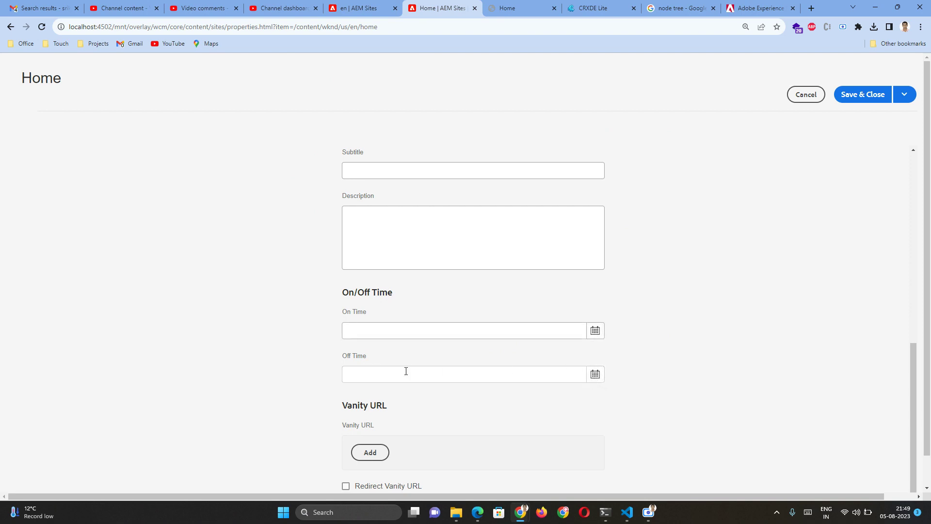
left_click(383, 376)
scroll(781, 430, "down", 1)
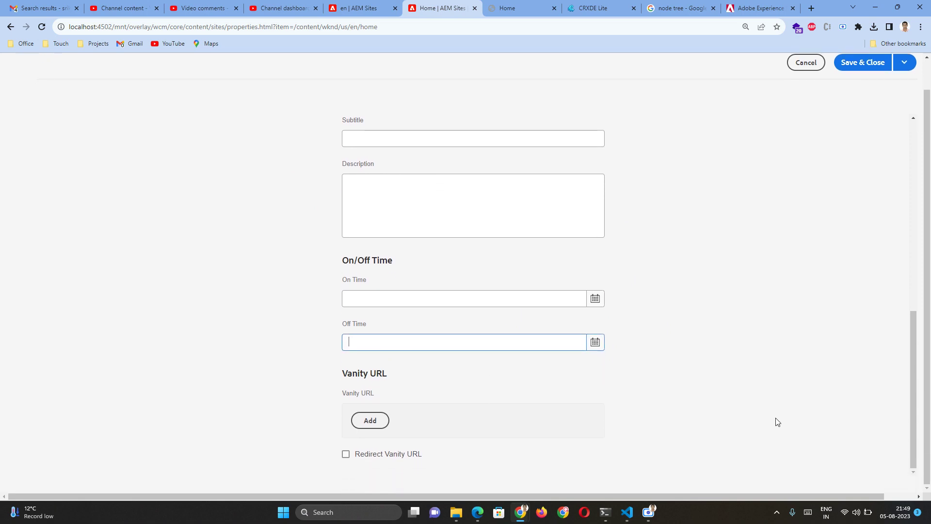
left_click(775, 417)
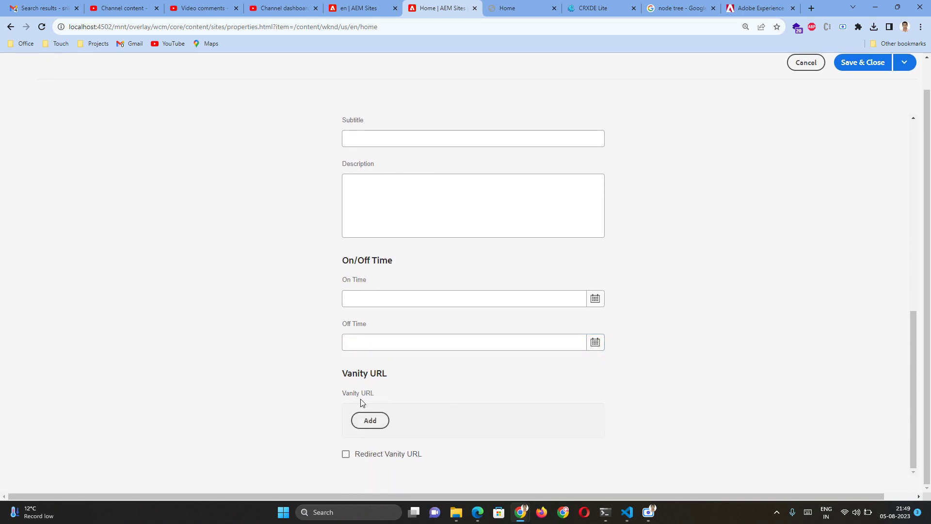
scroll(360, 399, "up", 6)
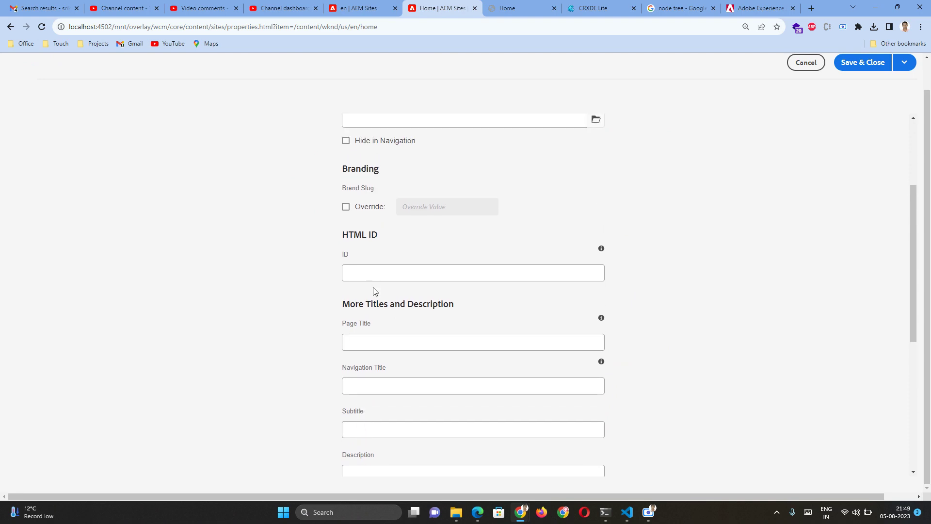
scroll(323, 372, "up", 3)
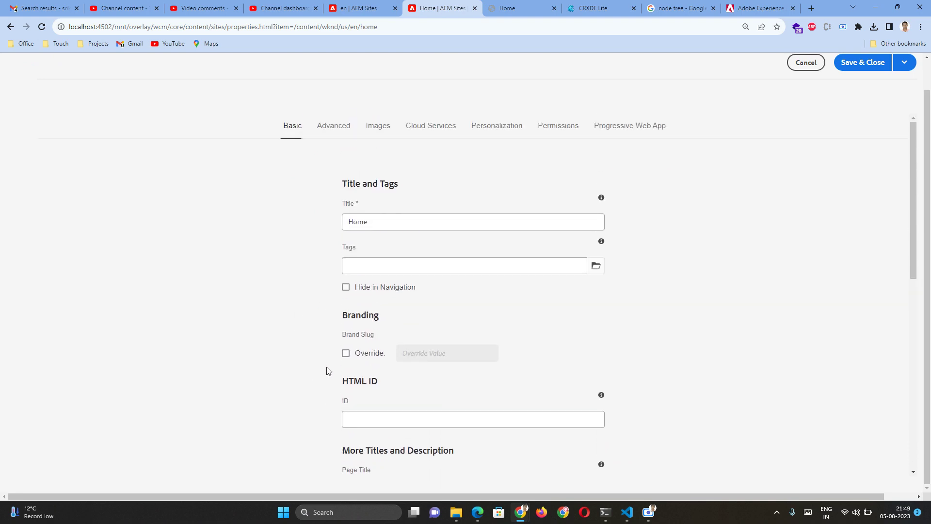
Begin entering my/sample/url in the SEO Canonical Url field on the Advanced tab
left_click(340, 130)
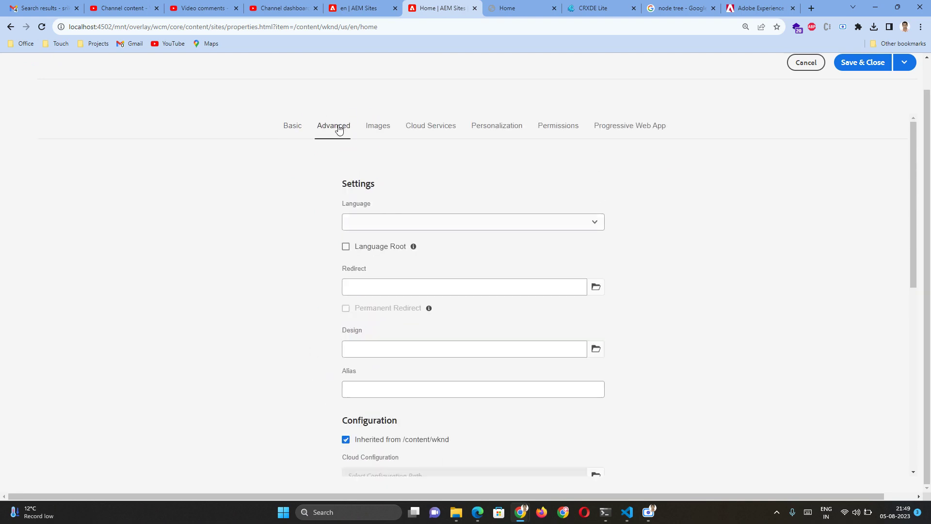
scroll(339, 232, "down", 4)
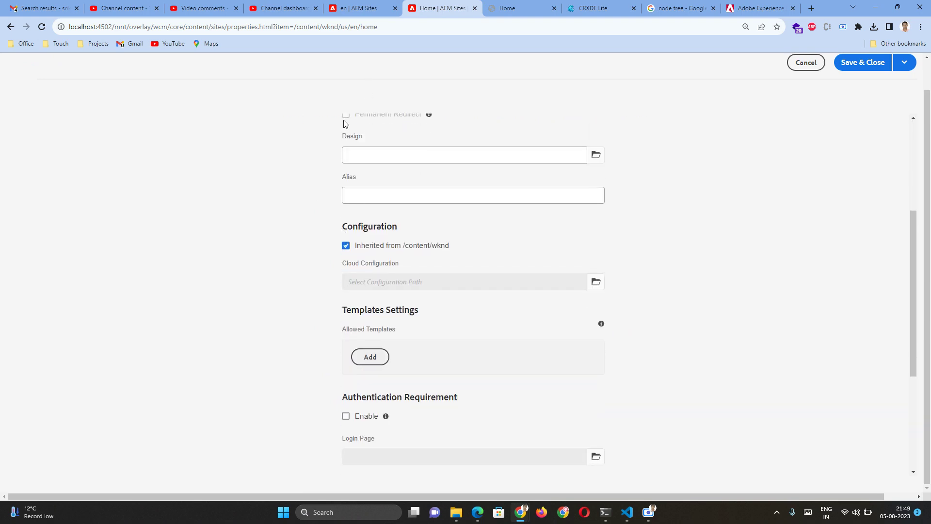
scroll(291, 313, "down", 4)
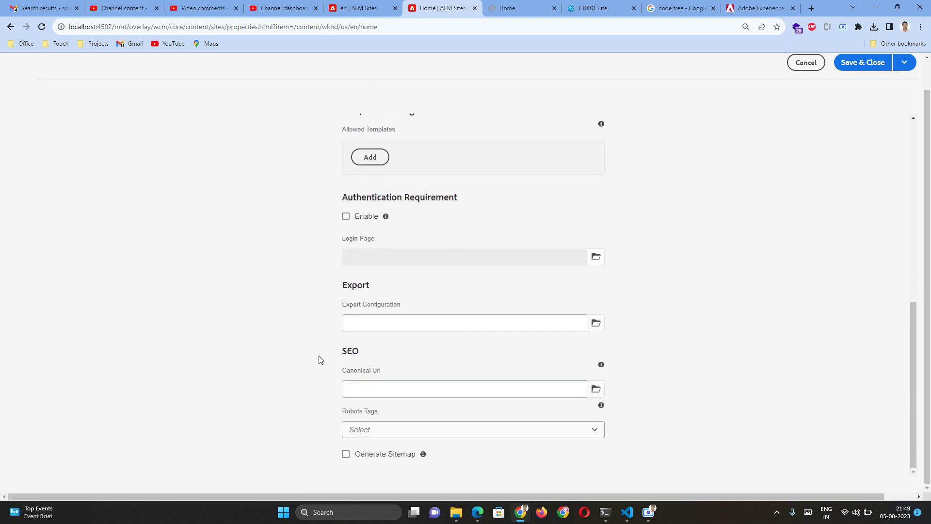
left_click_drag(340, 351, 451, 381)
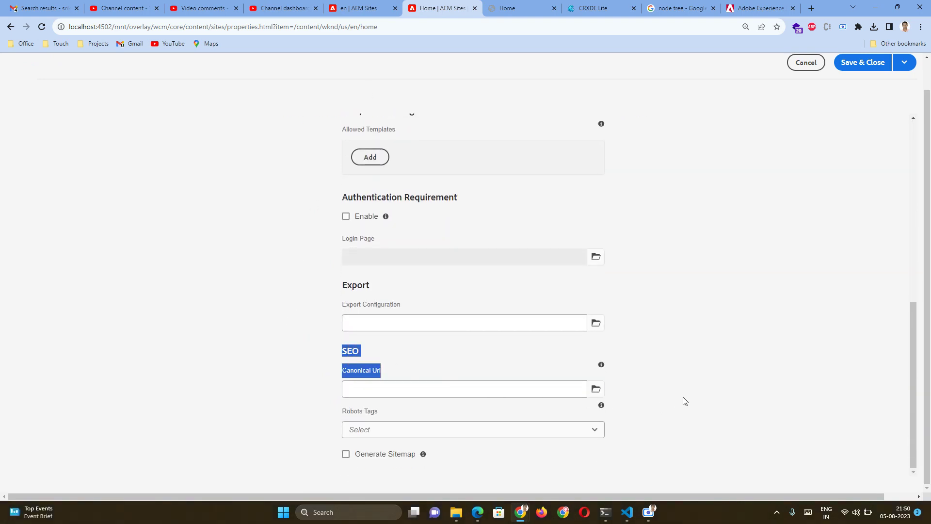
left_click(685, 401)
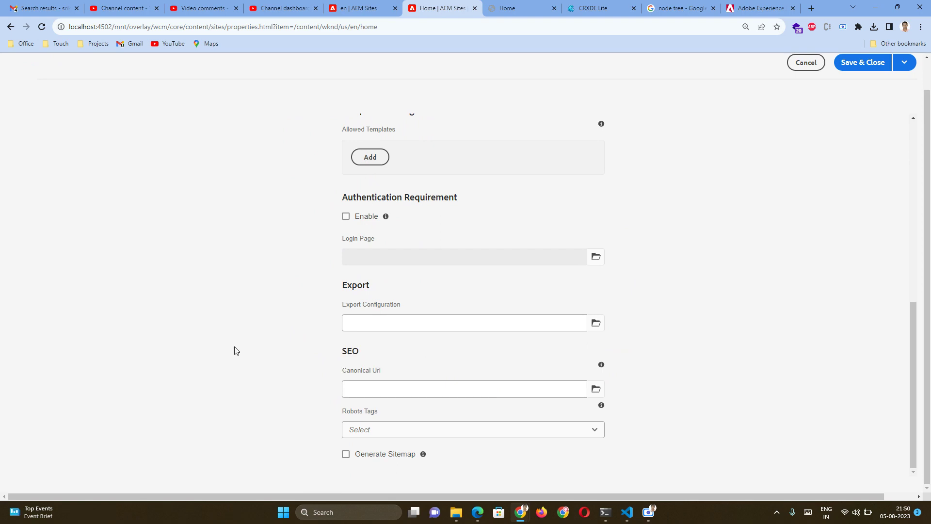
left_click(365, 388)
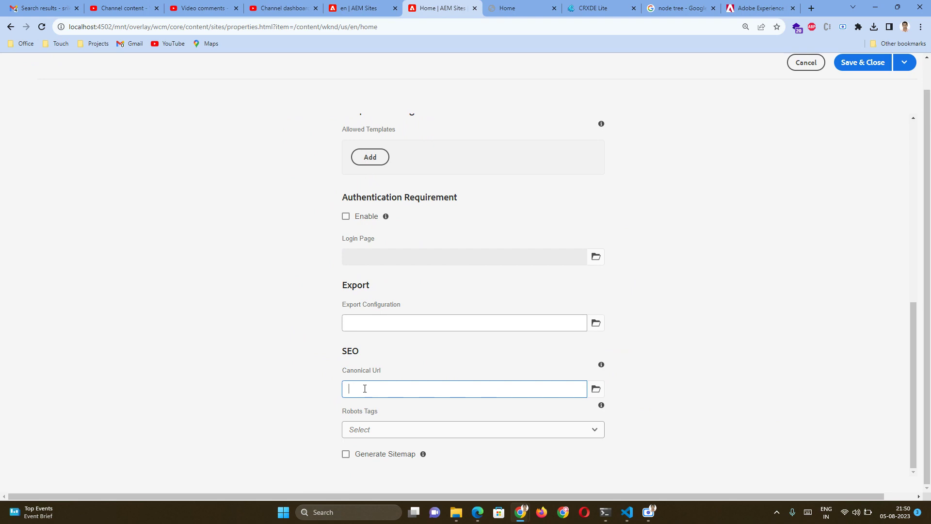
type("my/s")
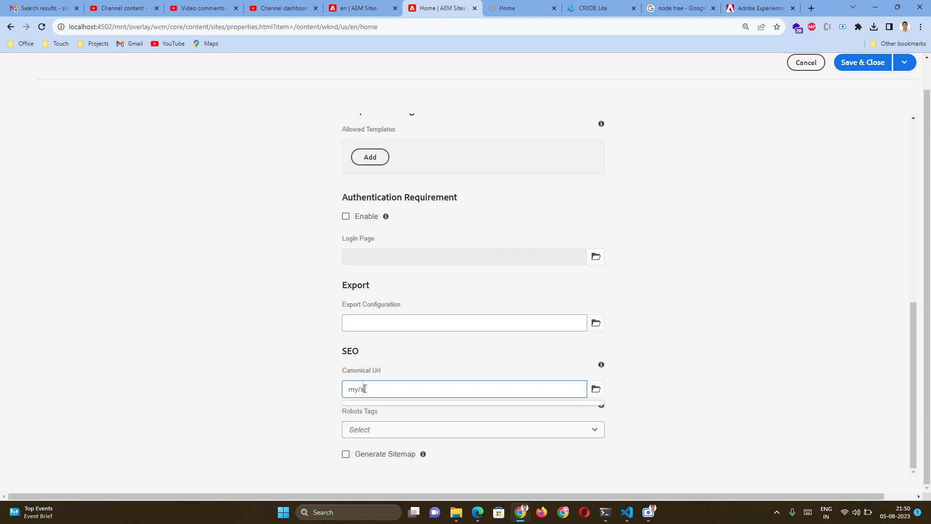
type("imple ")
type("url")
View the published Home page's source and locate the canonical link tag on line 15
left_click(531, 9)
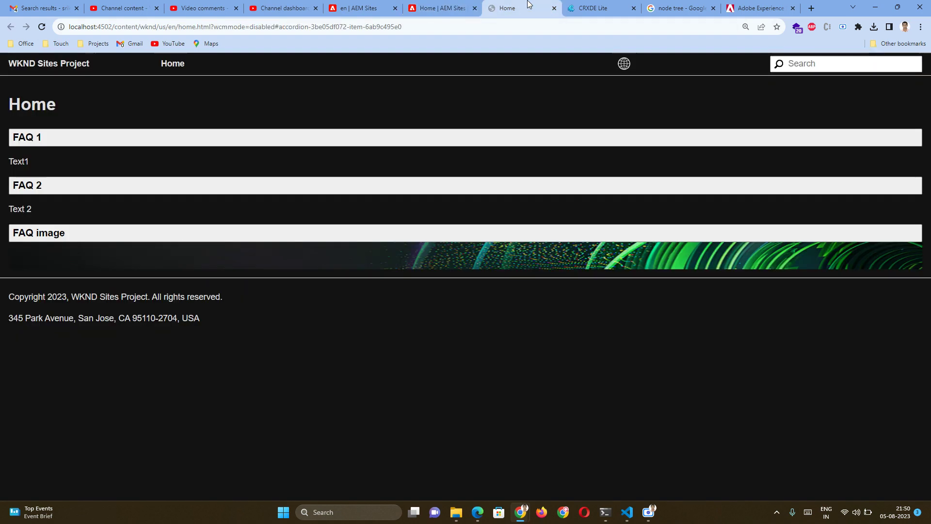
right_click(262, 111)
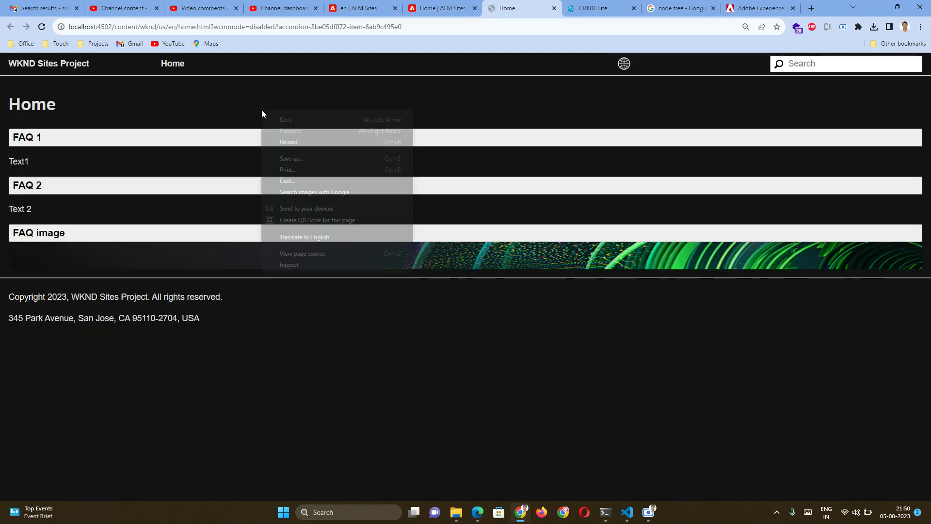
left_click(293, 254)
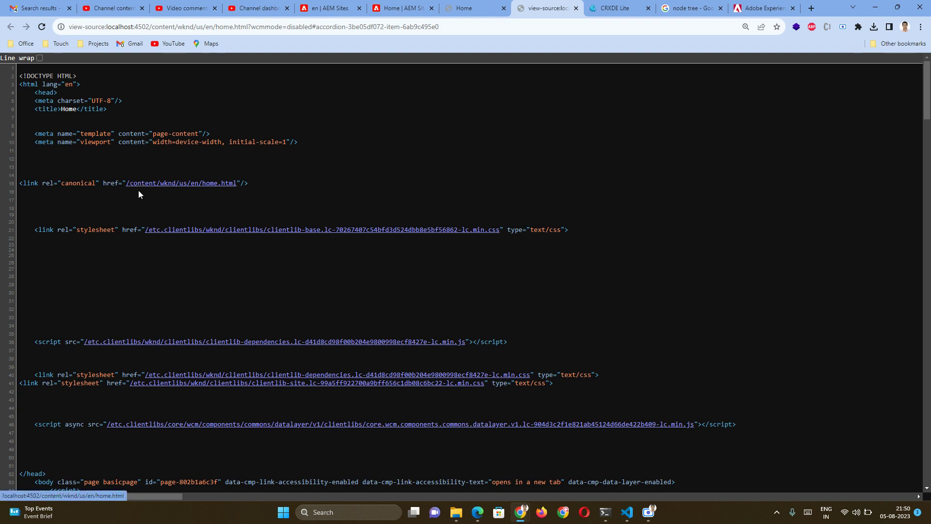
left_click_drag(254, 183, 18, 184)
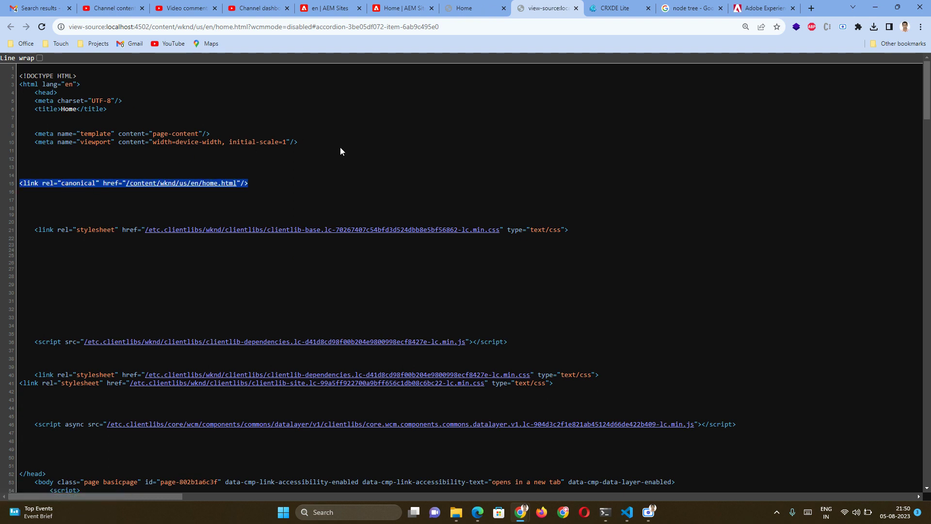
Save the page properties without closing, then reload the source to confirm canonical my/sample/url
left_click(465, 7)
left_click(388, 6)
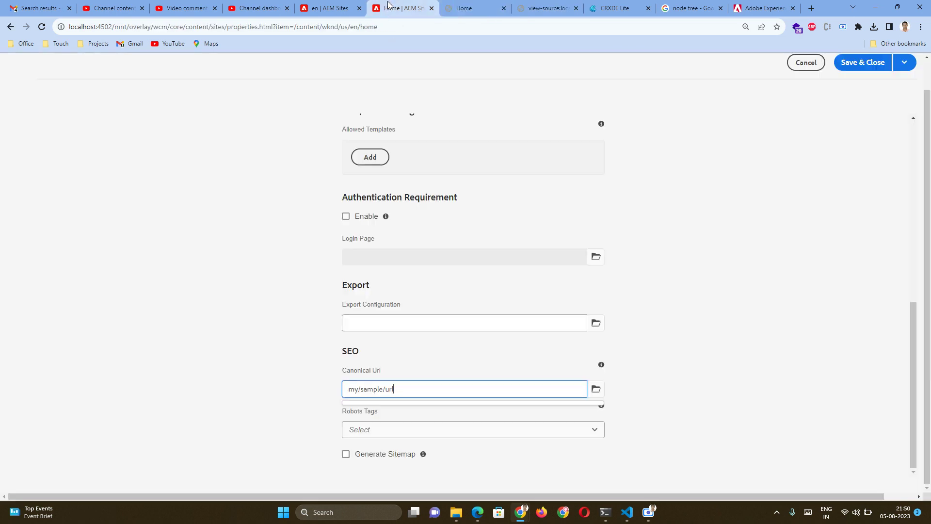
left_click(905, 62)
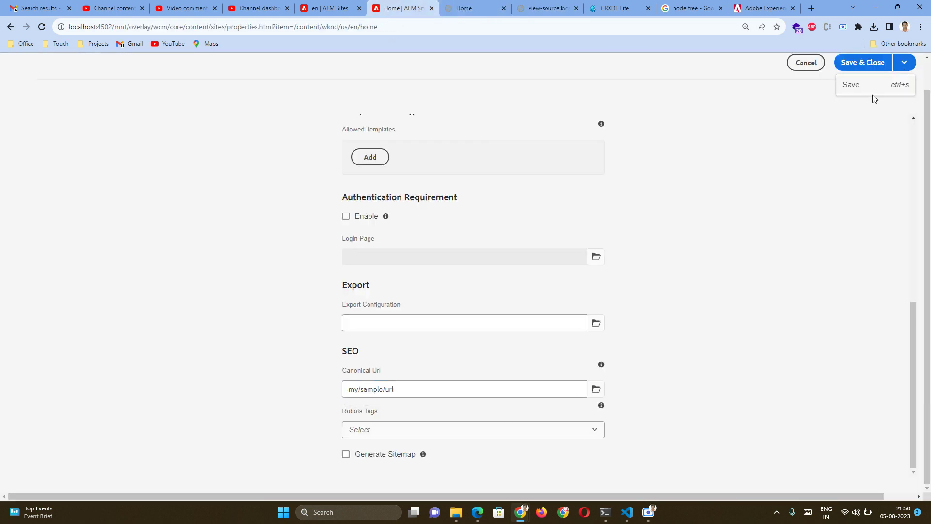
left_click(870, 88)
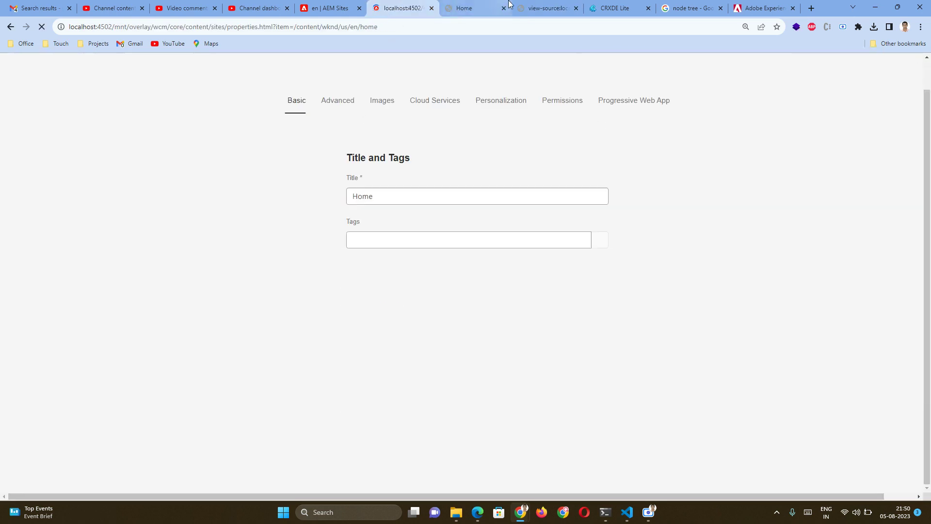
left_click(532, 7)
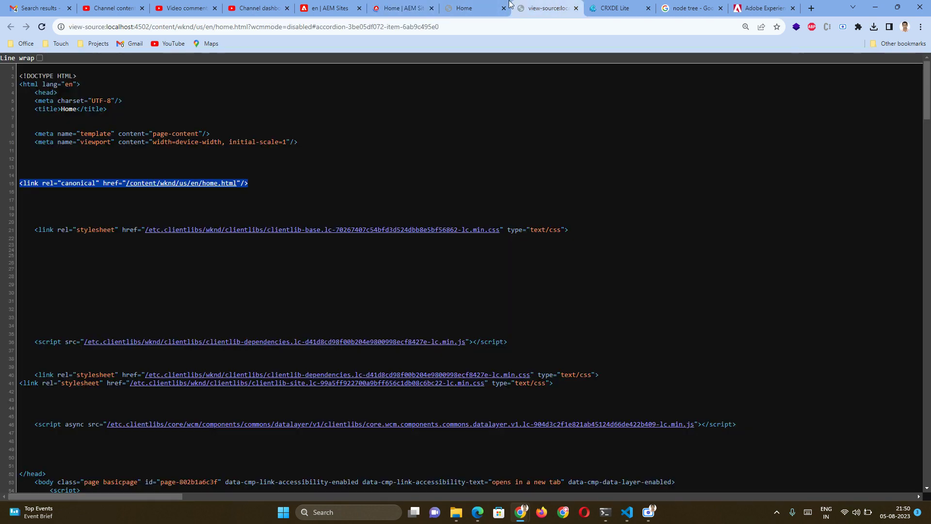
left_click(41, 26)
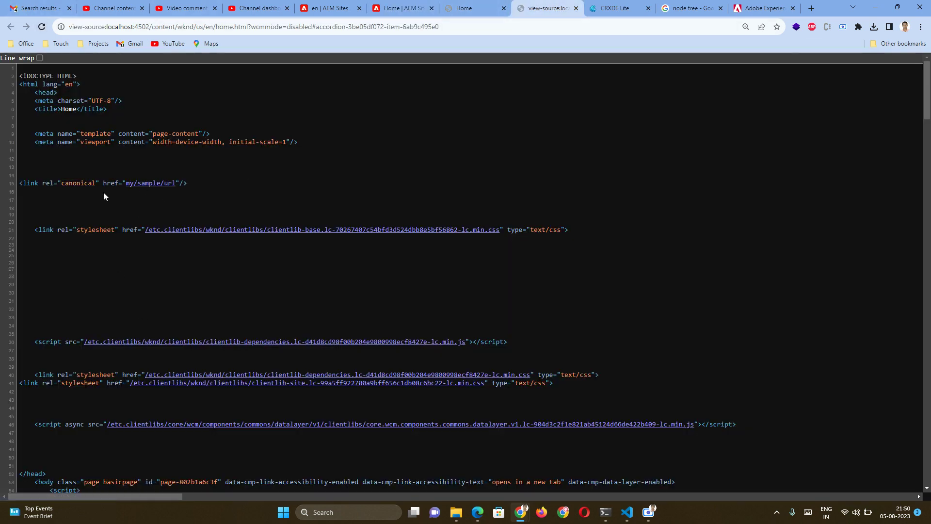
left_click_drag(187, 184, 116, 188)
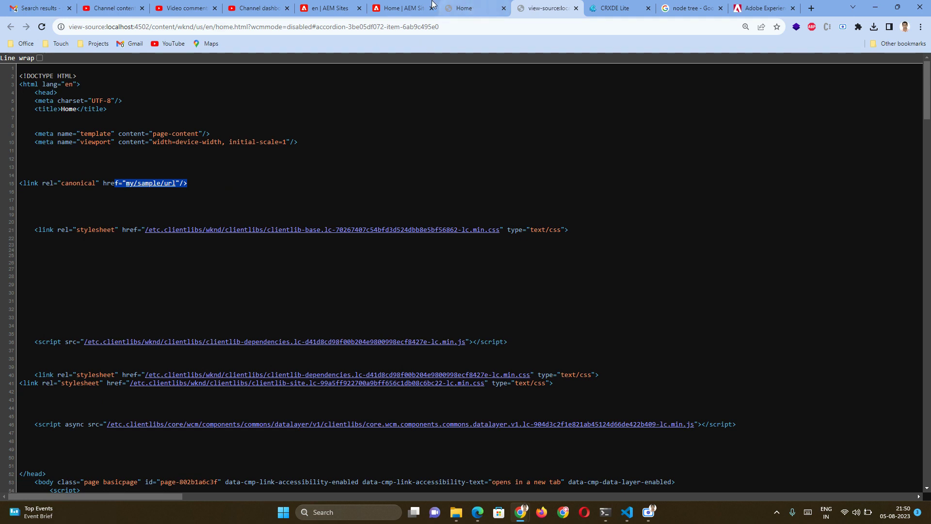
left_click(407, 8)
scroll(432, 336, "down", 4)
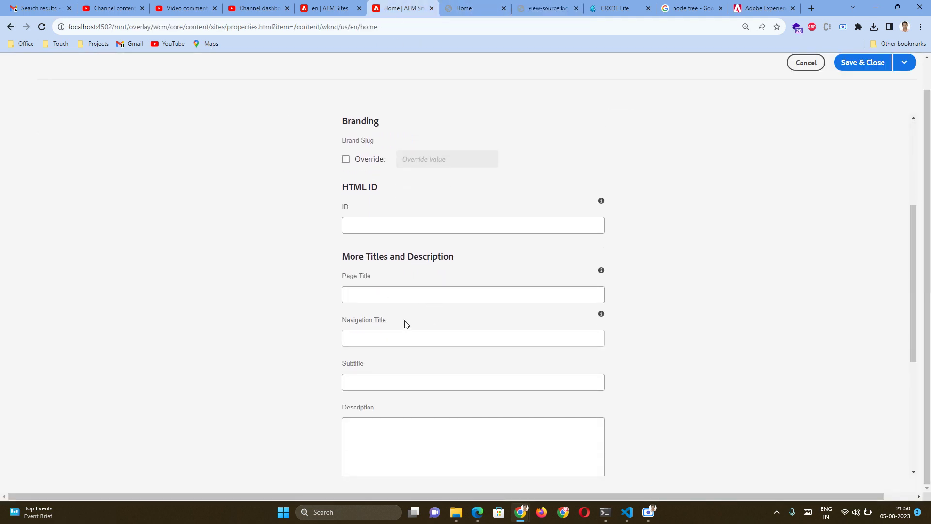
scroll(480, 293, "down", 5)
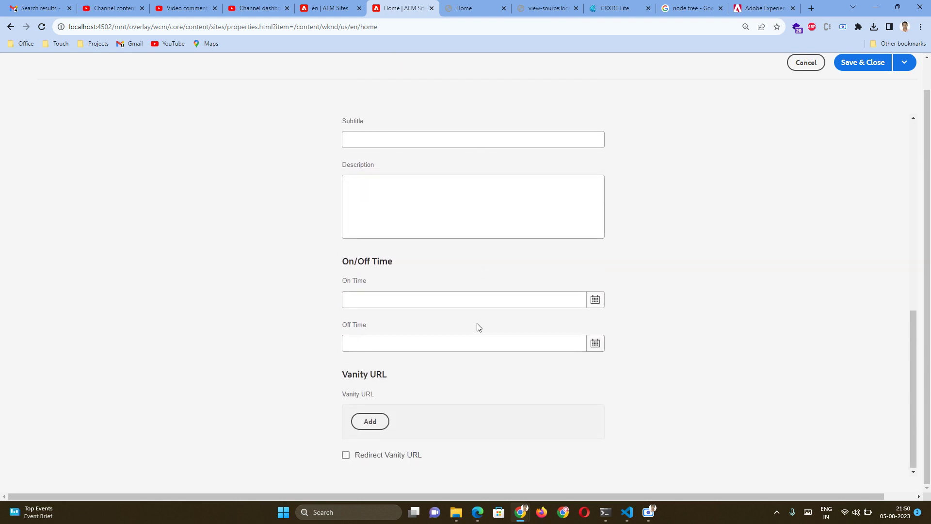
scroll(478, 325, "up", 4)
scroll(519, 277, "up", 5)
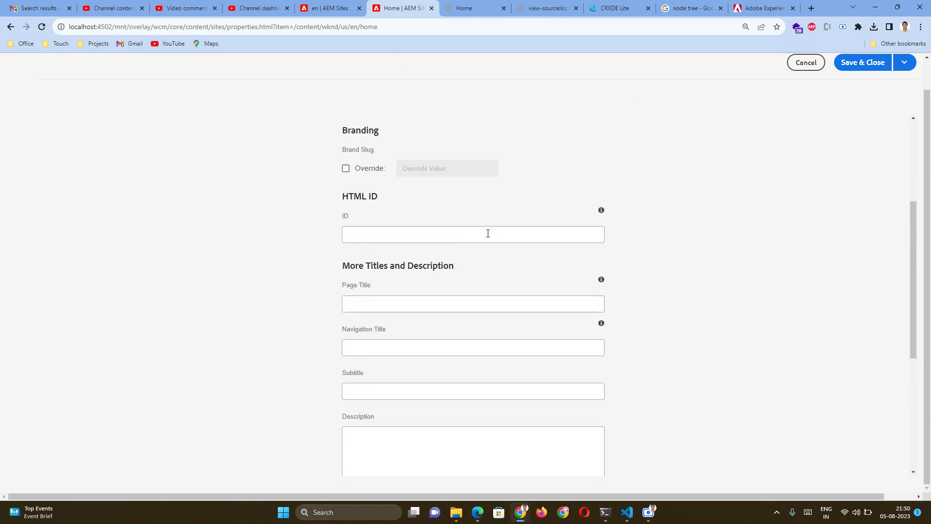